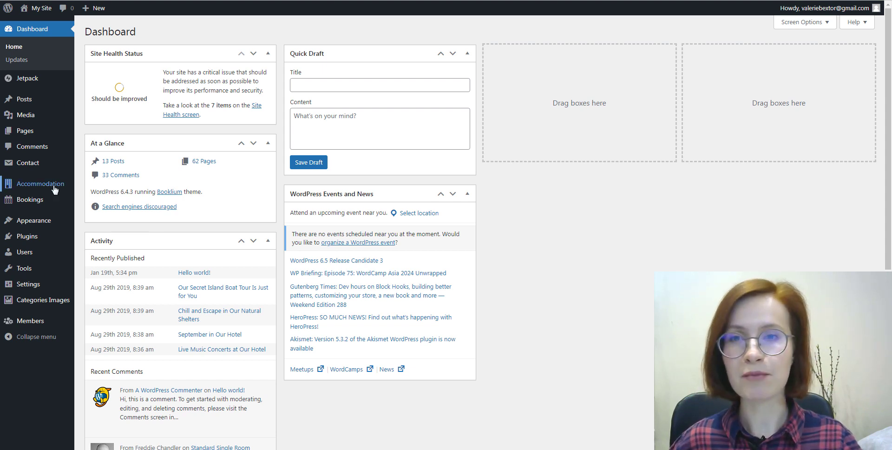
Step: Review the Accommodation general and payment gateway settings, and examine the Payment Request extension settings
{"action": "mouse_move", "coordinate": [51, 188]}
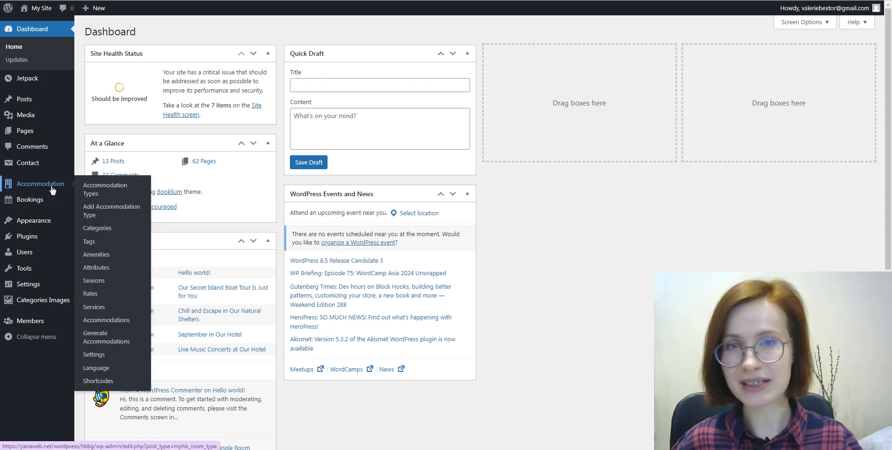
{"action": "left_click", "coordinate": [90, 358]}
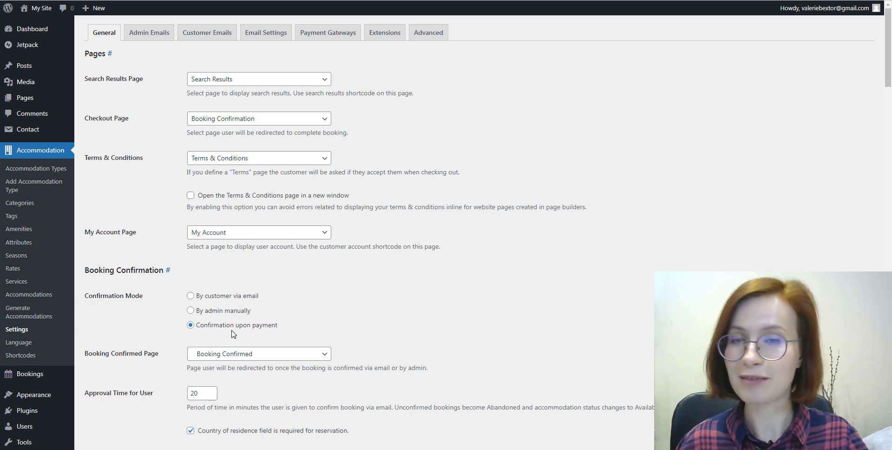
{"action": "left_click", "coordinate": [342, 42]}
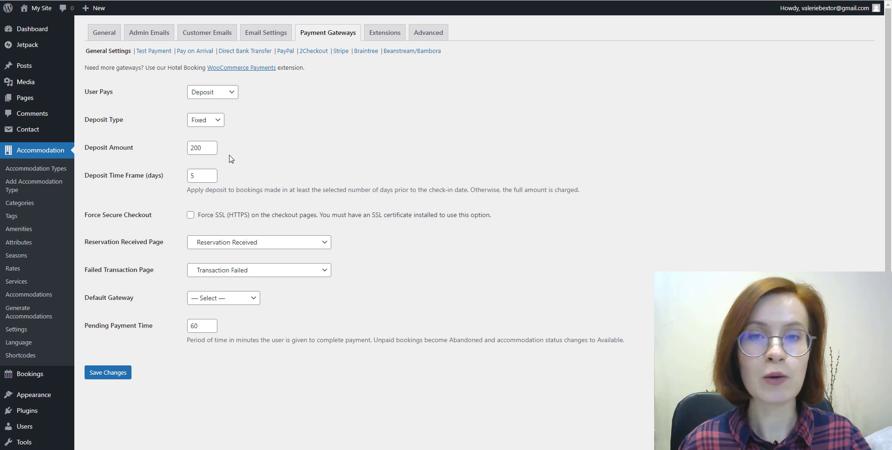
{"action": "left_click", "coordinate": [383, 41]}
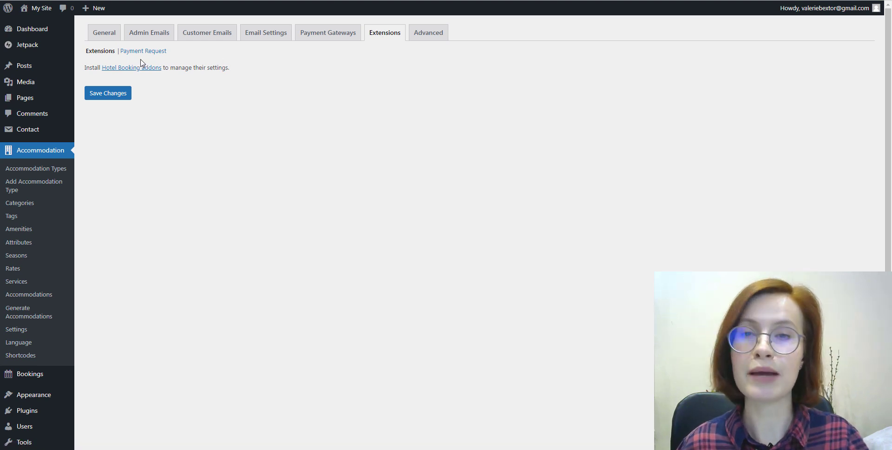
{"action": "left_click", "coordinate": [134, 53]}
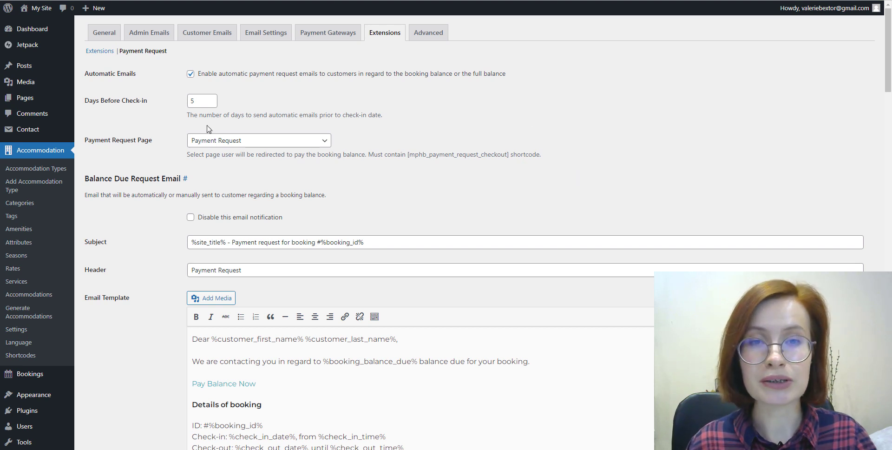
Step: Start a new booking with check-in on 01/05/2024 and check-out on 05/05/2024
{"action": "mouse_move", "coordinate": [17, 382]}
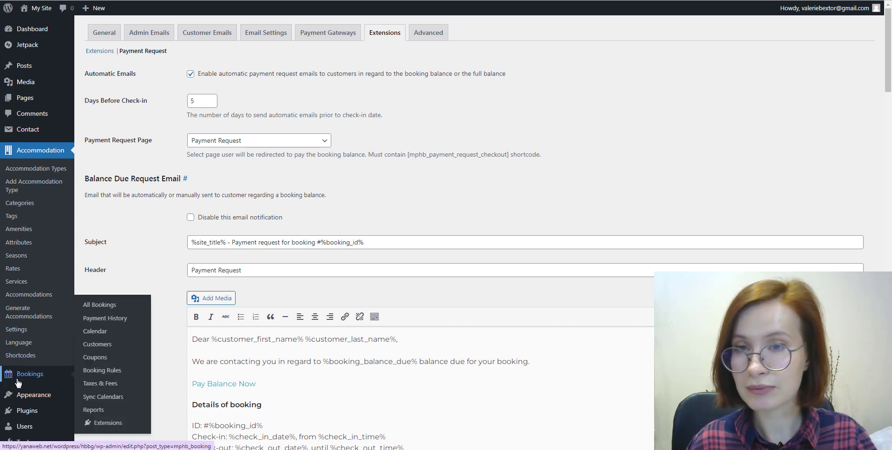
{"action": "left_click", "coordinate": [99, 305]}
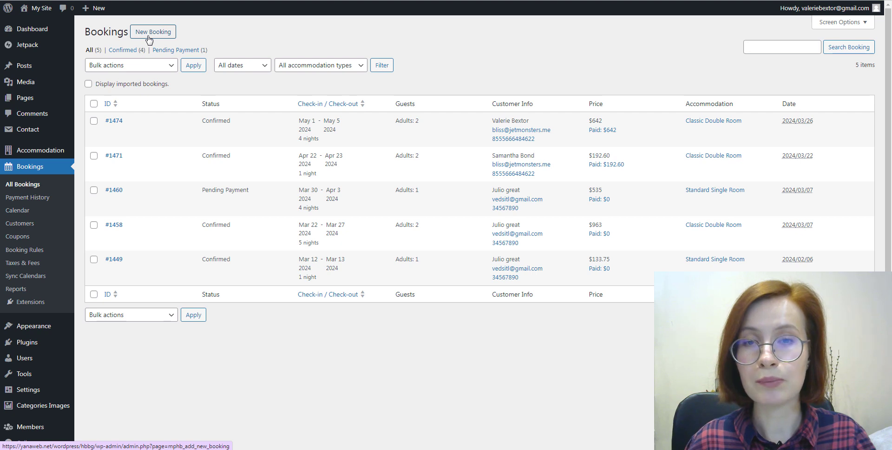
{"action": "left_click", "coordinate": [149, 40]}
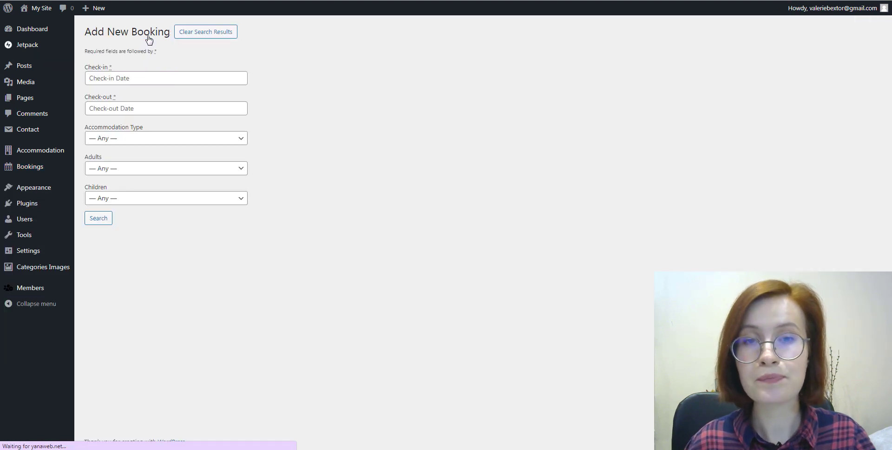
{"action": "left_click", "coordinate": [148, 80]}
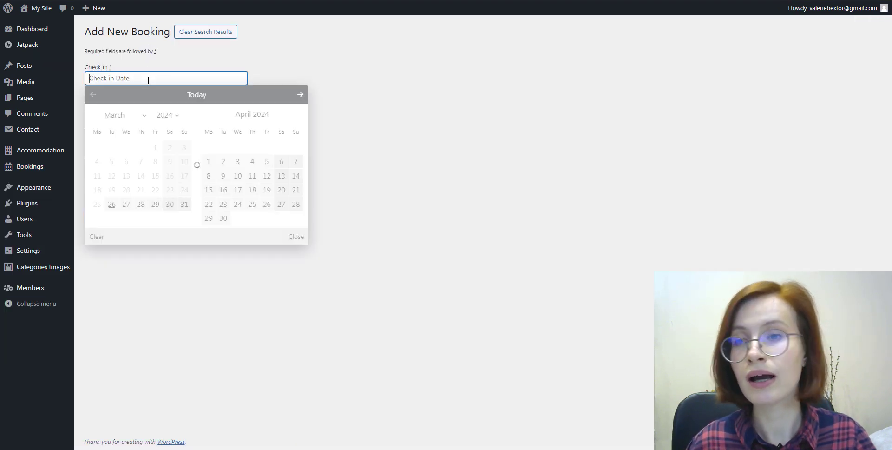
{"action": "left_click", "coordinate": [296, 96]}
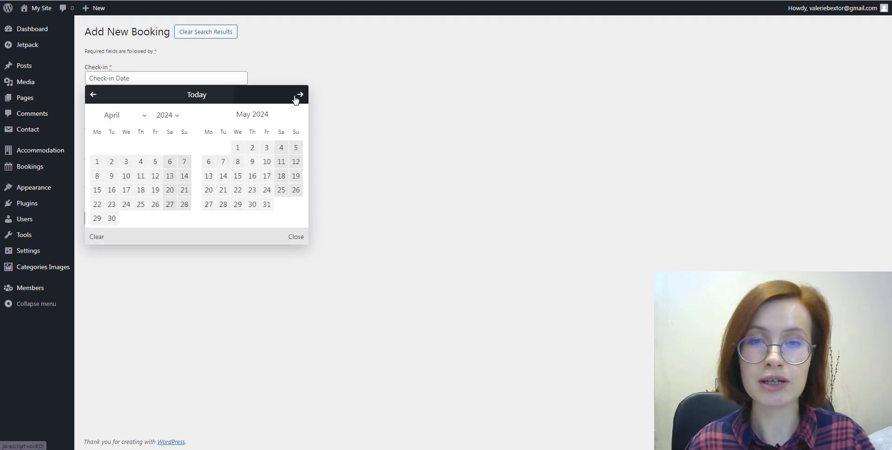
{"action": "left_click", "coordinate": [238, 148]}
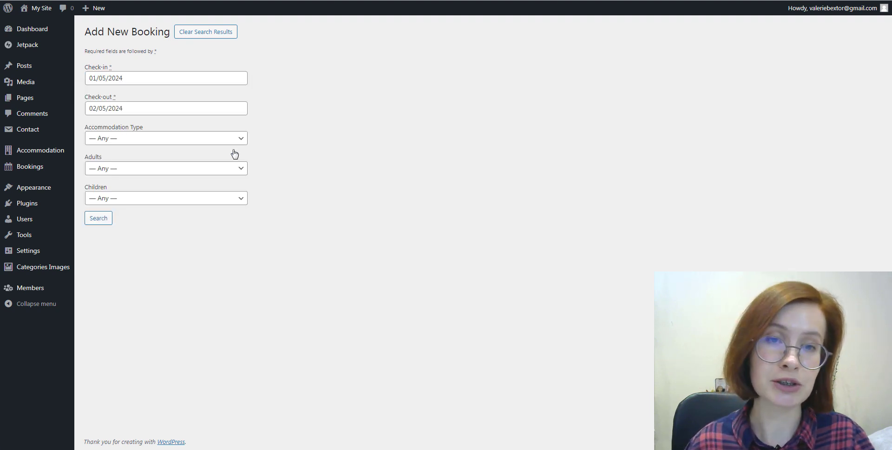
{"action": "left_click", "coordinate": [241, 112]}
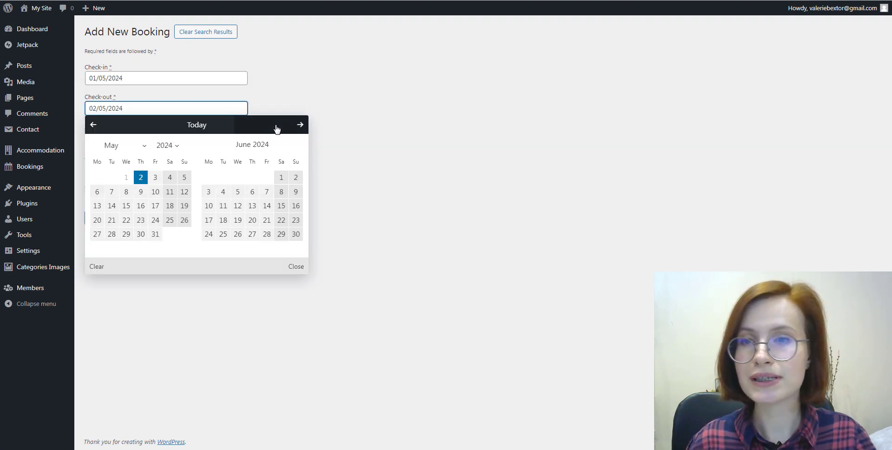
{"action": "left_click", "coordinate": [184, 177]}
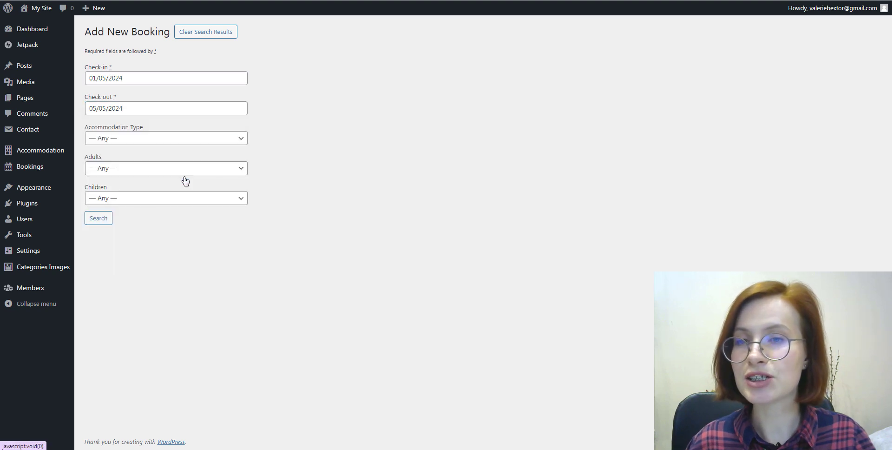
Step: Search for an available Classic Double Room for 2 adults and 0 children
{"action": "left_click", "coordinate": [237, 140]}
{"action": "left_click", "coordinate": [226, 155]}
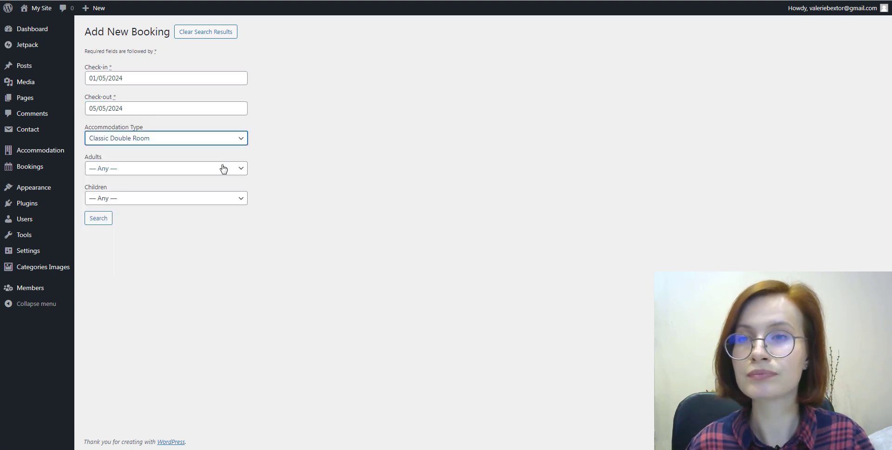
{"action": "left_click", "coordinate": [223, 169]}
{"action": "left_click", "coordinate": [209, 198]}
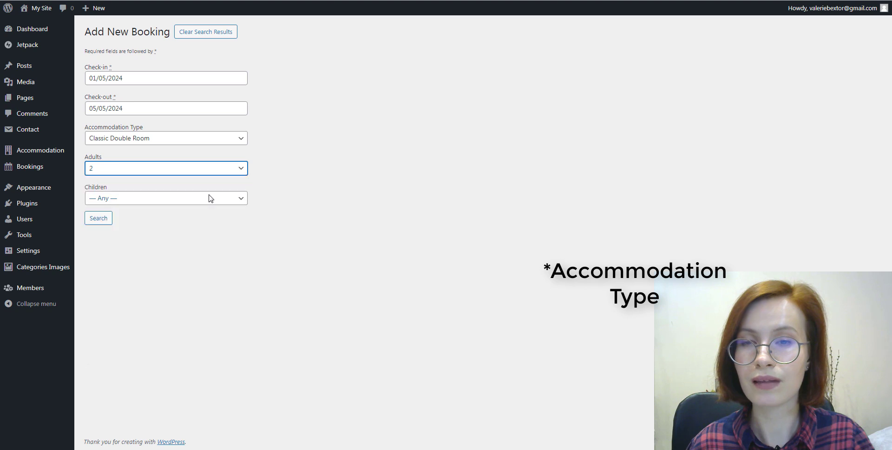
{"action": "left_click", "coordinate": [182, 201]}
{"action": "left_click", "coordinate": [171, 220]}
{"action": "left_click", "coordinate": [95, 222]}
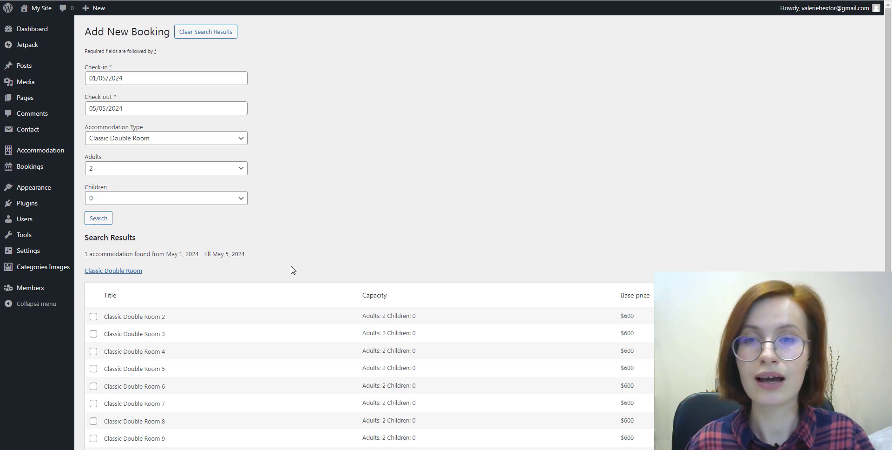
Step: Select Classic Double Room 2 from the search results and reserve it
{"action": "scroll", "coordinate": [292, 269], "scroll_direction": "down", "scroll_amount": 2}
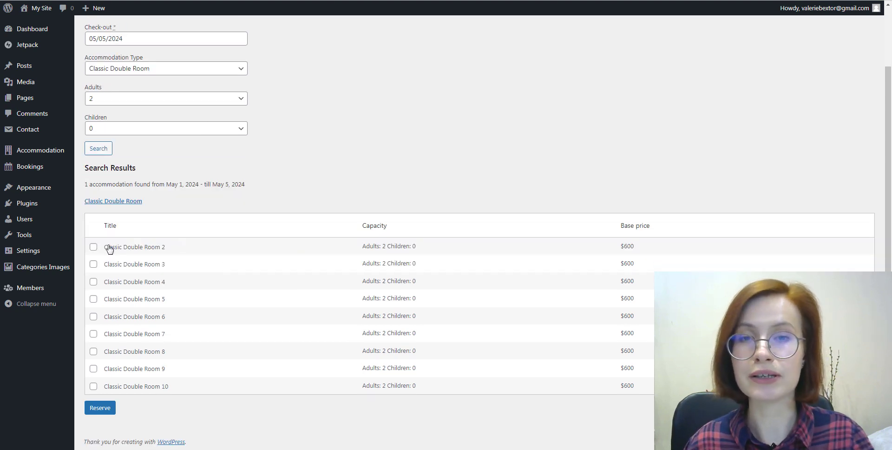
{"action": "left_click", "coordinate": [94, 247]}
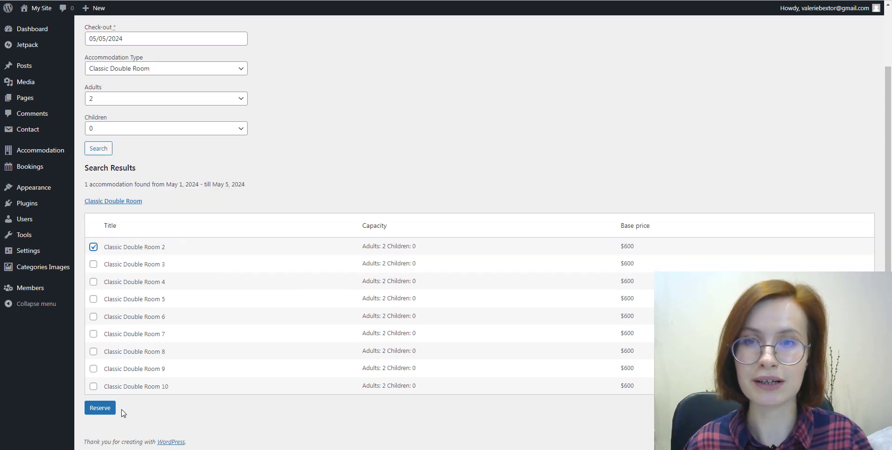
{"action": "left_click", "coordinate": [100, 408]}
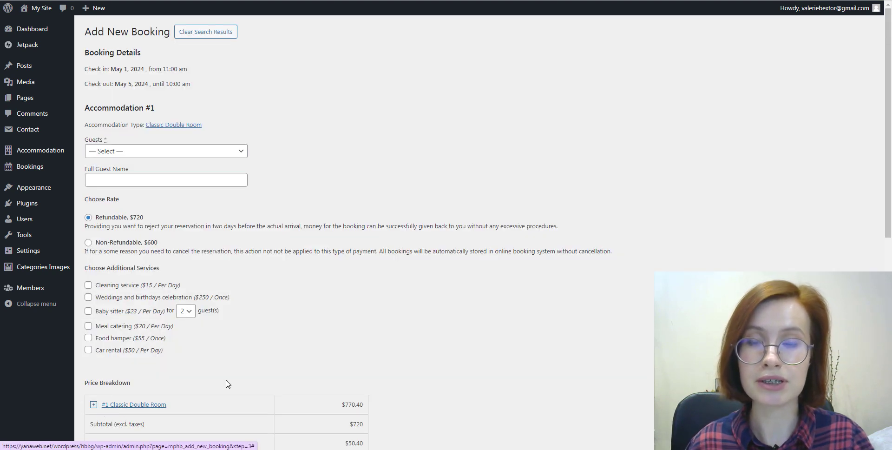
Step: Set the accommodation to 2 guests, enter the full guest name and choose the Non-Refundable rate of $600
{"action": "left_click", "coordinate": [232, 158]}
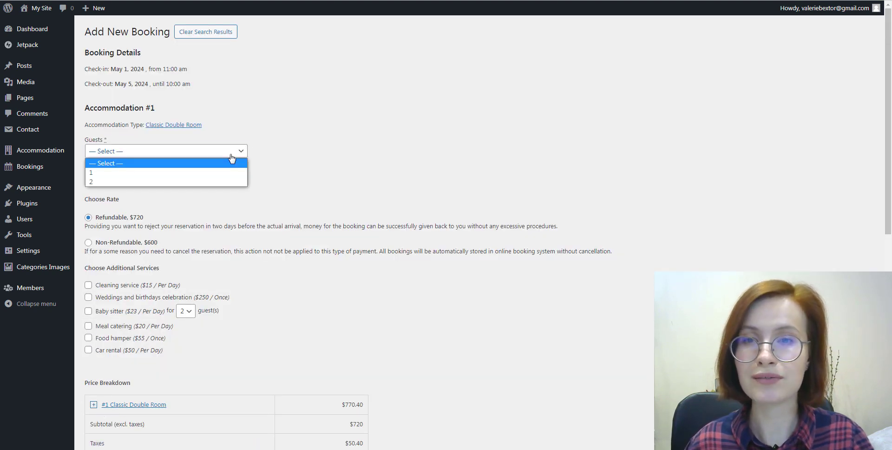
{"action": "left_click", "coordinate": [217, 179]}
{"action": "left_click", "coordinate": [216, 180]}
{"action": "left_click", "coordinate": [184, 205]}
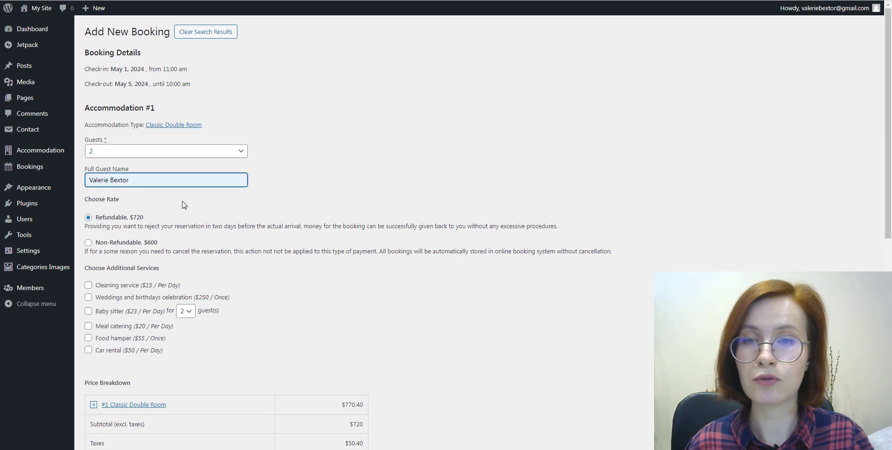
{"action": "left_click", "coordinate": [89, 243]}
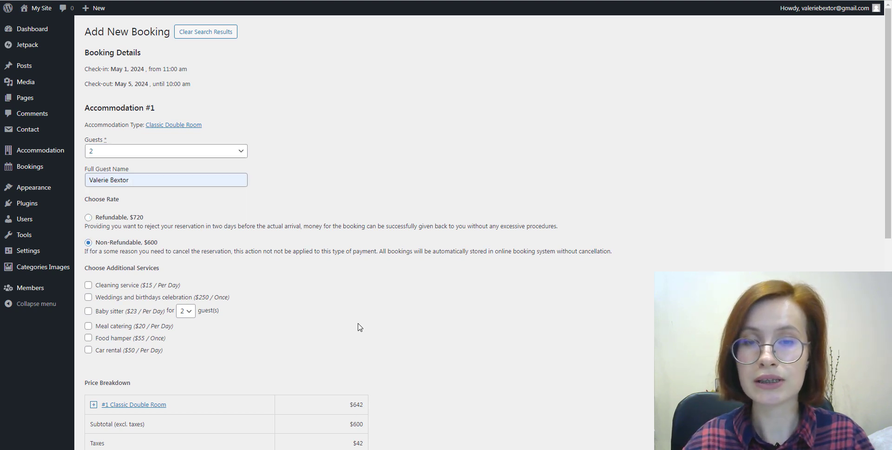
Step: Fill in the customer's first name, last name and phone number, and submit the booking with Confirmed status
{"action": "scroll", "coordinate": [358, 326], "scroll_direction": "down", "scroll_amount": 2}
{"action": "scroll", "coordinate": [358, 326], "scroll_direction": "down", "scroll_amount": 1}
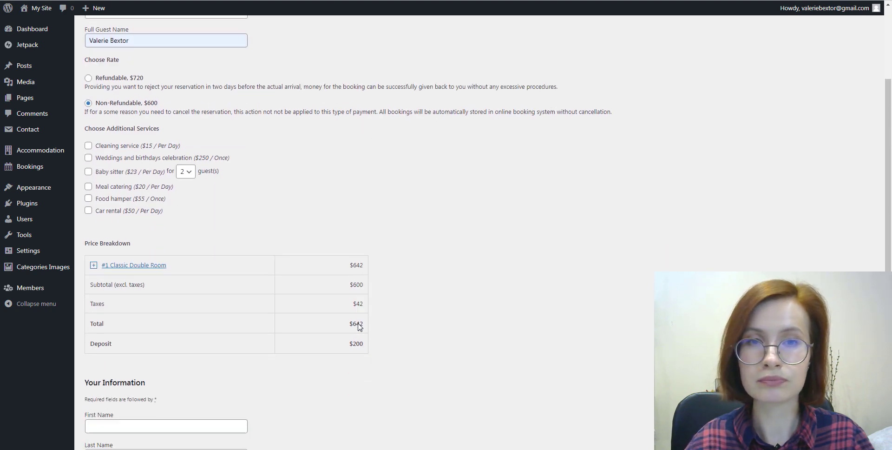
{"action": "scroll", "coordinate": [418, 366], "scroll_direction": "up", "scroll_amount": 4}
{"action": "scroll", "coordinate": [418, 367], "scroll_direction": "down", "scroll_amount": 5}
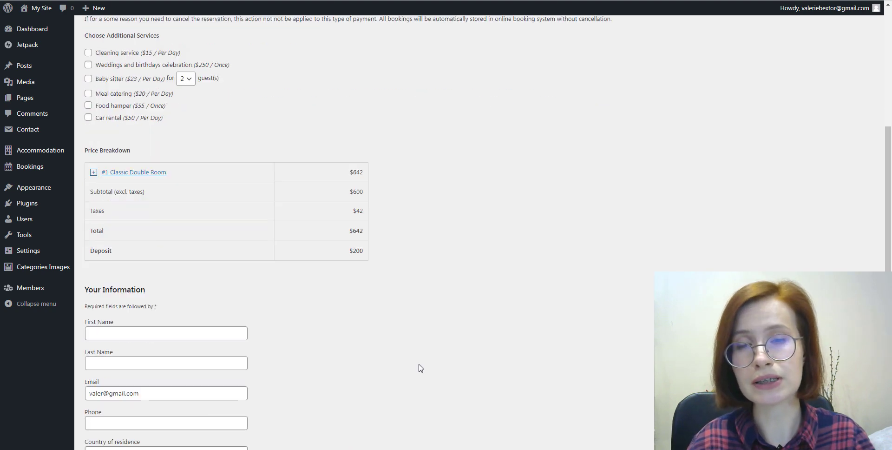
{"action": "scroll", "coordinate": [421, 368], "scroll_direction": "down", "scroll_amount": 2}
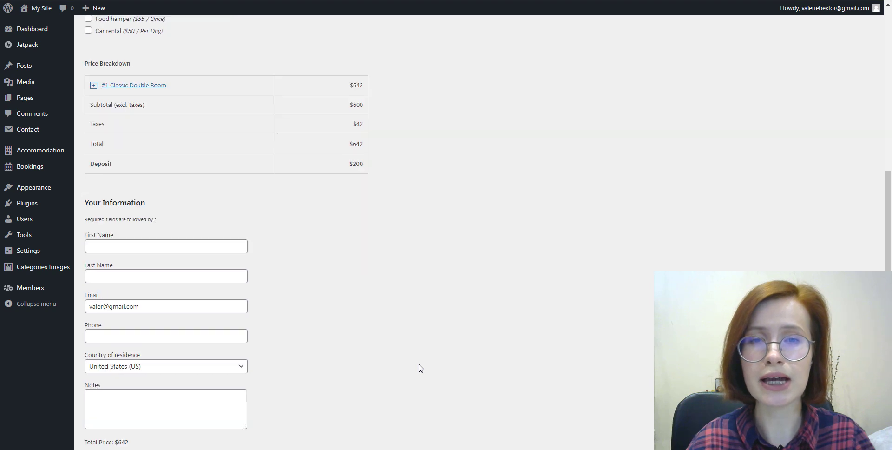
{"action": "left_click", "coordinate": [133, 240]}
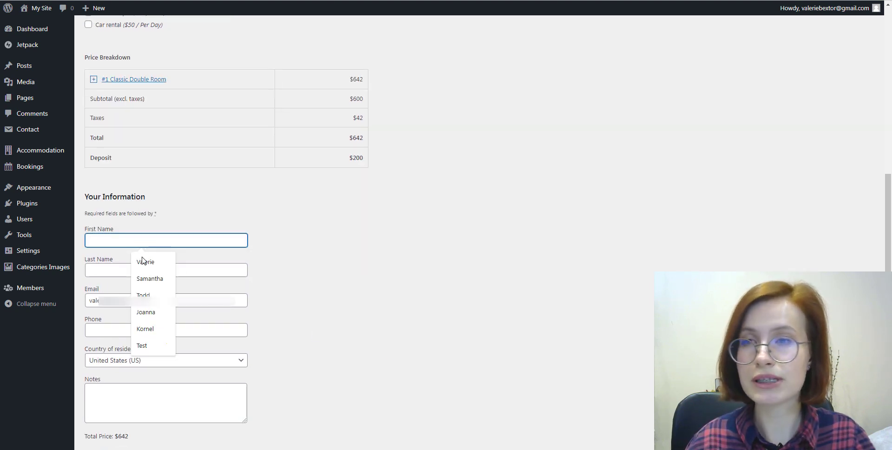
{"action": "left_click", "coordinate": [142, 260]}
{"action": "left_click", "coordinate": [130, 268]}
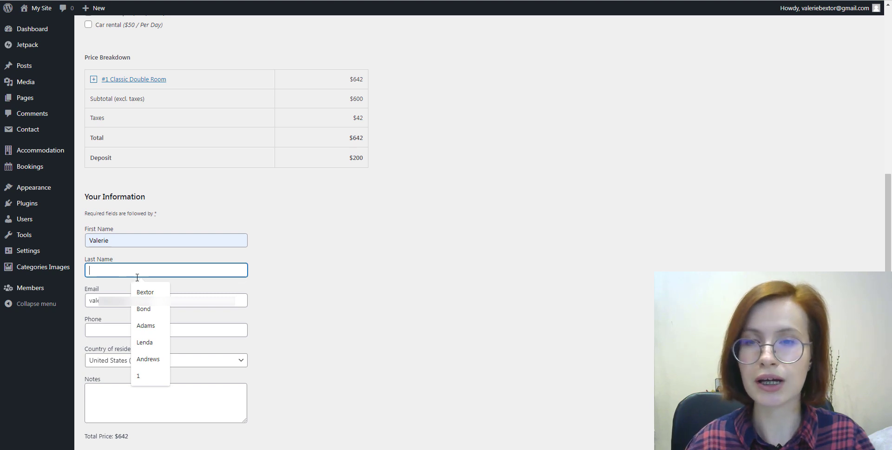
{"action": "left_click", "coordinate": [144, 292]}
{"action": "key", "text": "Tab"}
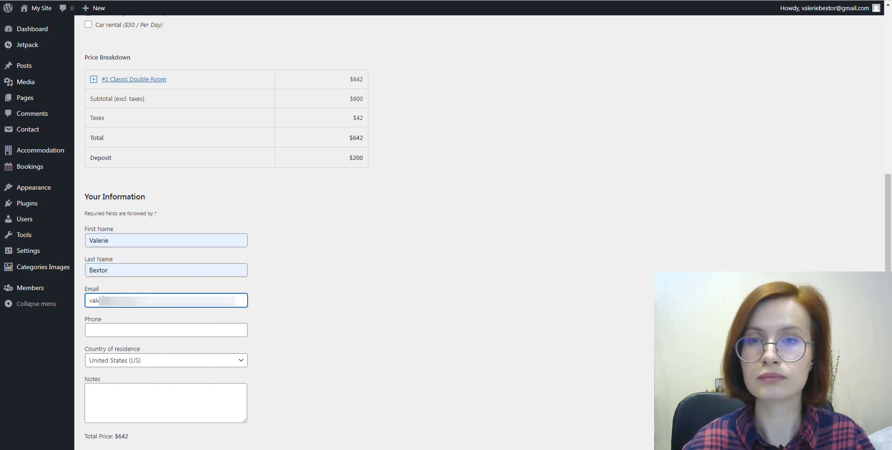
{"action": "left_click", "coordinate": [139, 330]}
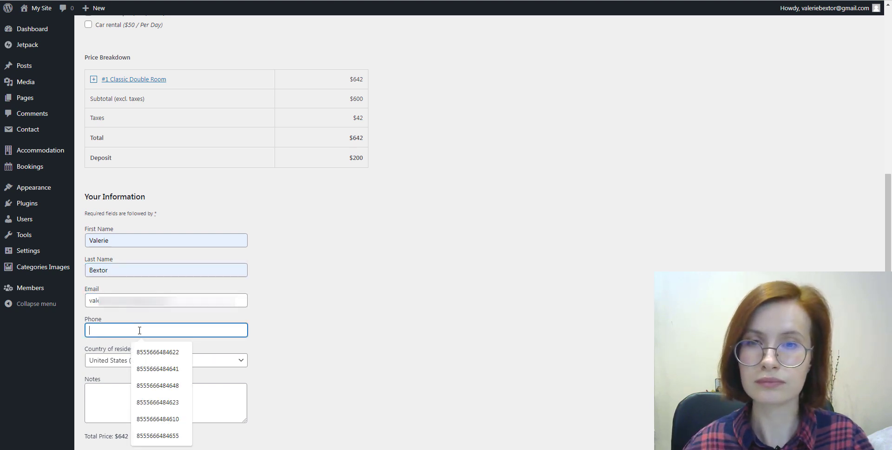
{"action": "left_click", "coordinate": [145, 351]}
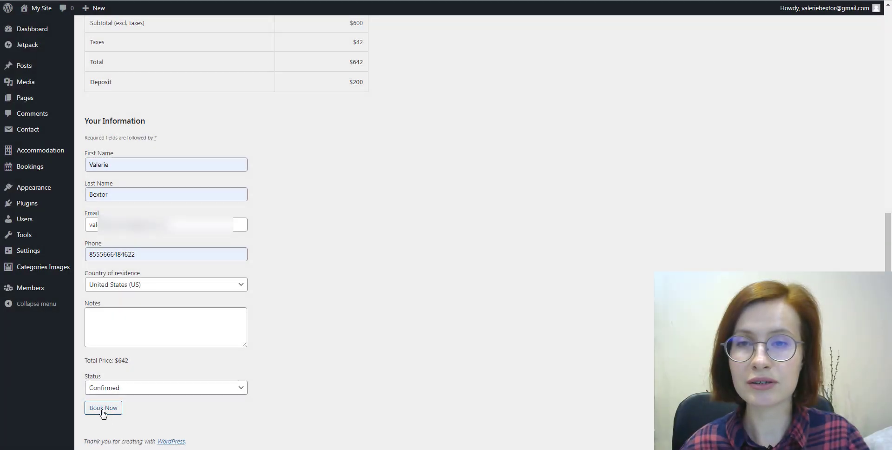
{"action": "left_click", "coordinate": [101, 412]}
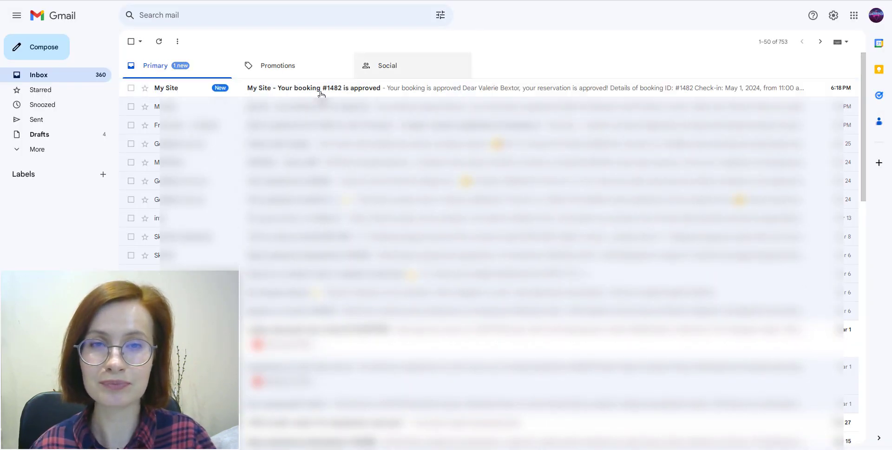
Step: Read the booking approval email in Gmail and return to WordPress to examine the booking's payment request options
{"action": "left_click", "coordinate": [316, 93]}
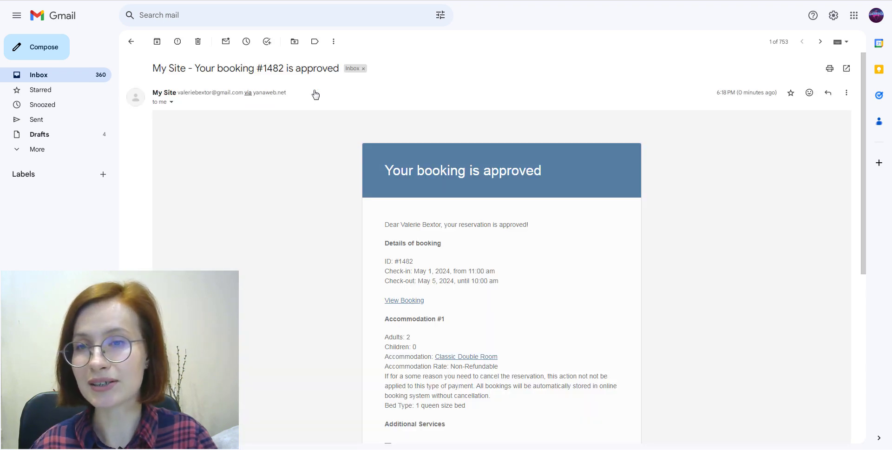
{"action": "scroll", "coordinate": [658, 329], "scroll_direction": "down", "scroll_amount": 2}
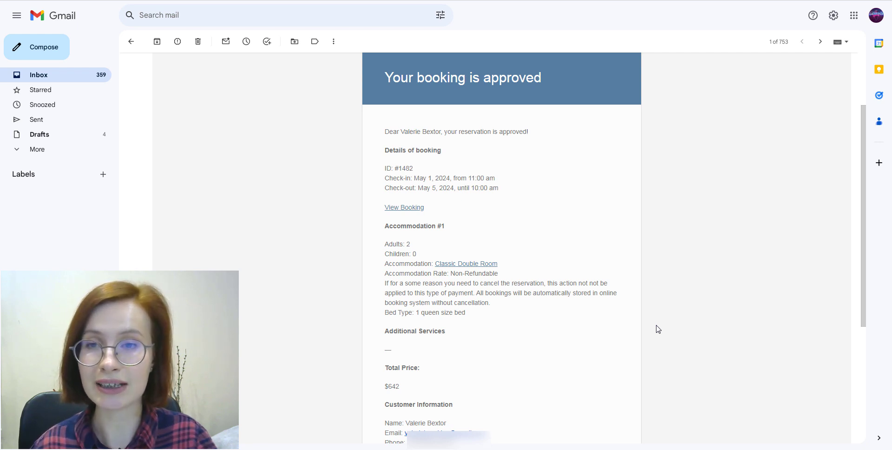
{"action": "left_click", "coordinate": [659, 7]}
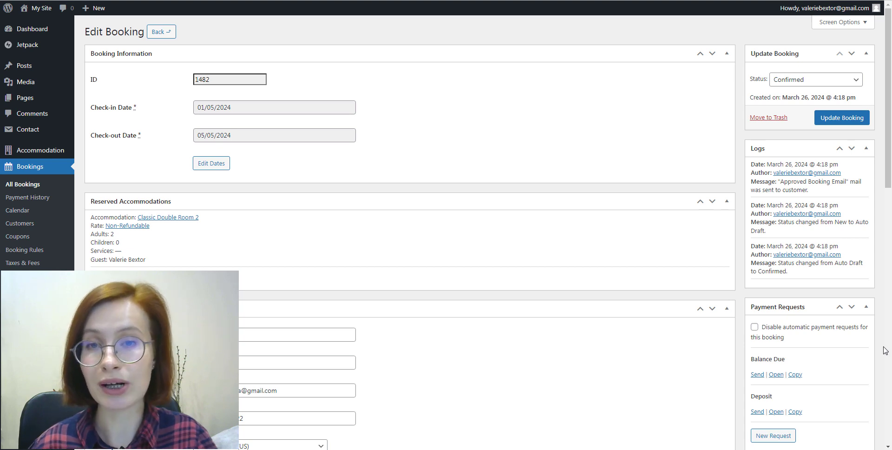
{"action": "scroll", "coordinate": [885, 350], "scroll_direction": "down", "scroll_amount": 2}
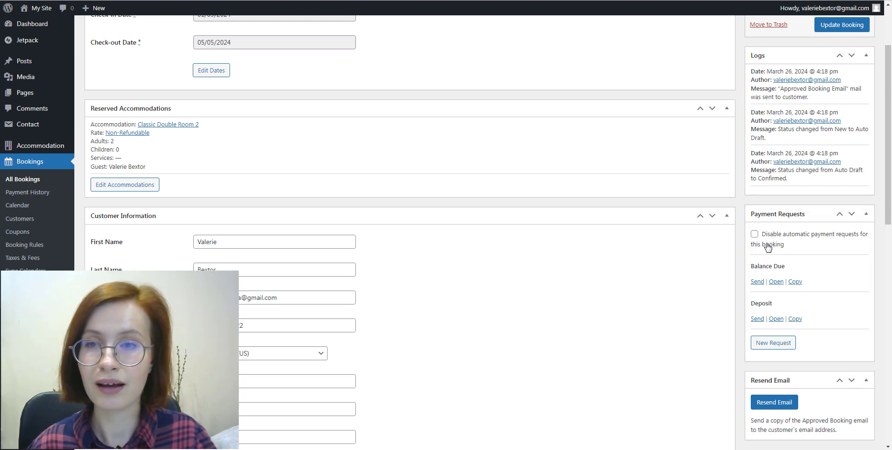
Step: Disable automatic payment requests for this booking, send the customer the Deposit payment request and update the booking
{"action": "left_click", "coordinate": [754, 233]}
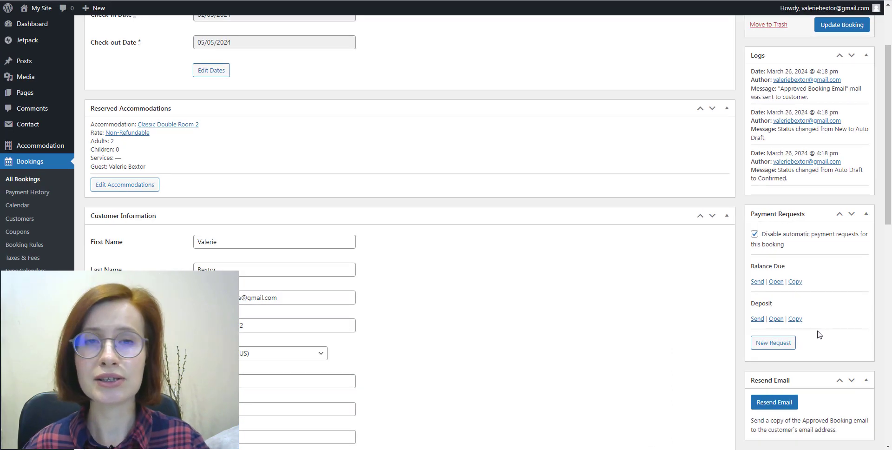
{"action": "left_click", "coordinate": [756, 321]}
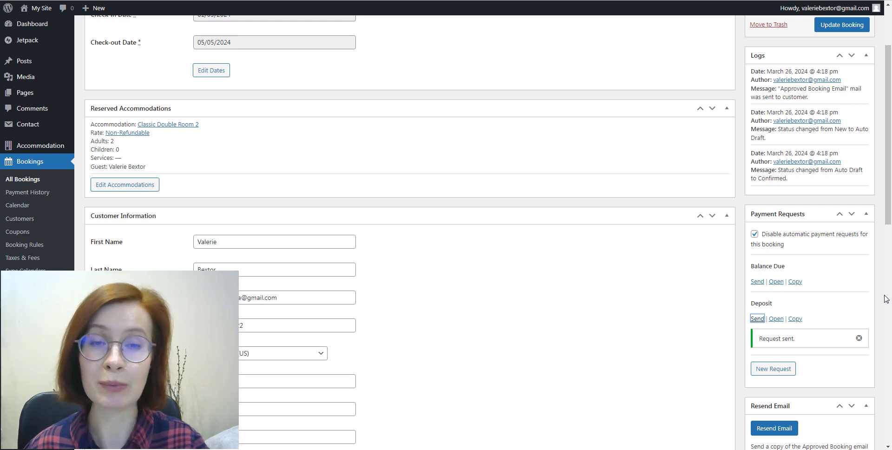
{"action": "scroll", "coordinate": [885, 297], "scroll_direction": "up", "scroll_amount": 2}
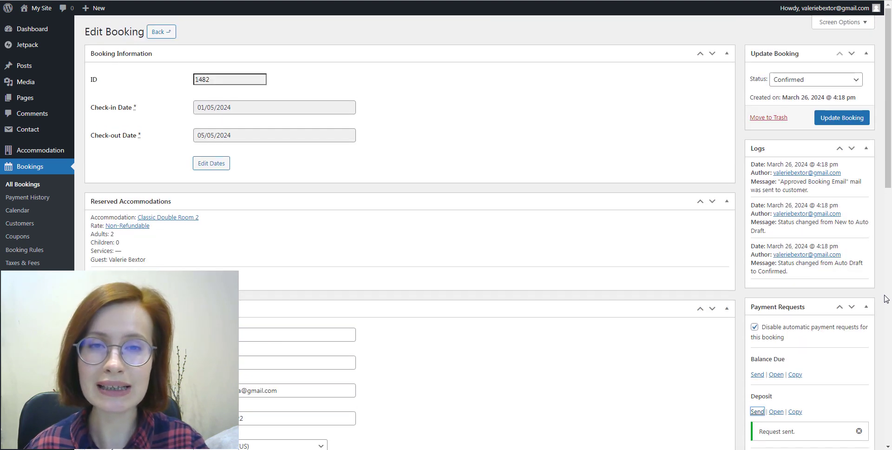
{"action": "left_click", "coordinate": [838, 122]}
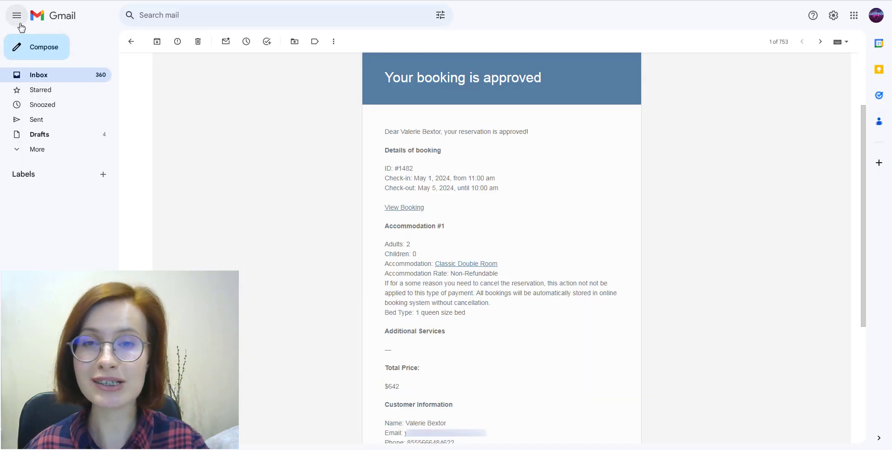
Step: Switch to Gmail, read the payment request email for the booking's deposit and open its Pay Now link
{"action": "left_click", "coordinate": [58, 19]}
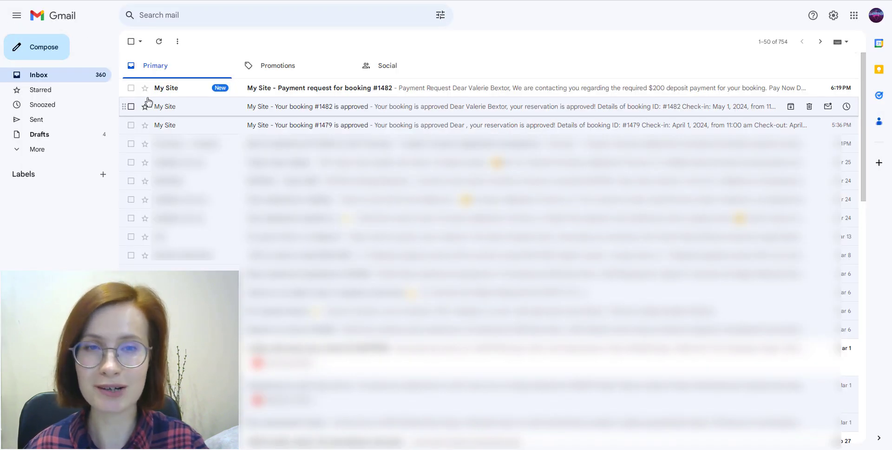
{"action": "left_click", "coordinate": [374, 91]}
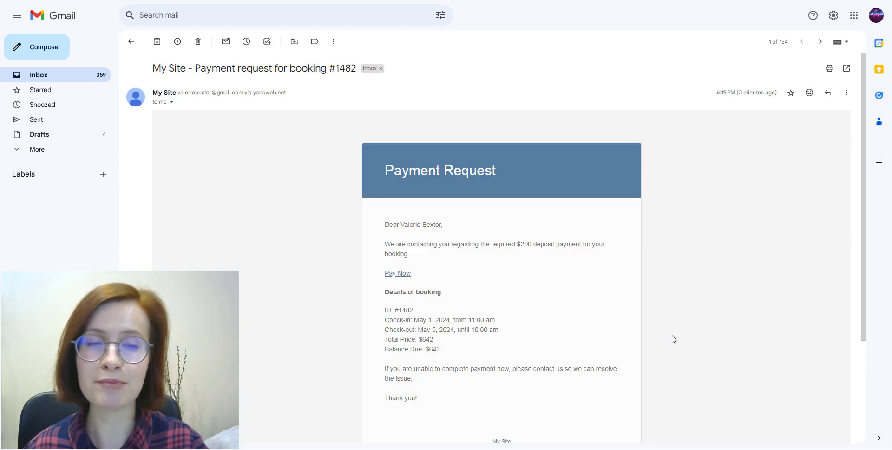
{"action": "scroll", "coordinate": [668, 352], "scroll_direction": "down", "scroll_amount": 1}
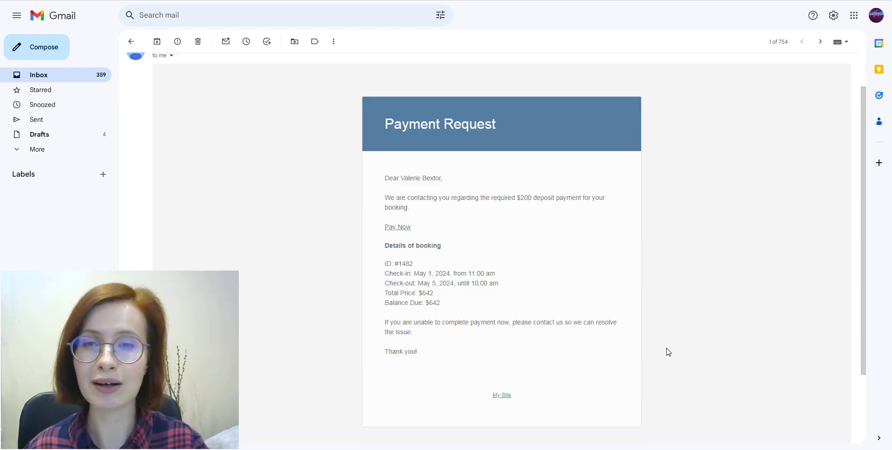
{"action": "left_click", "coordinate": [398, 232]}
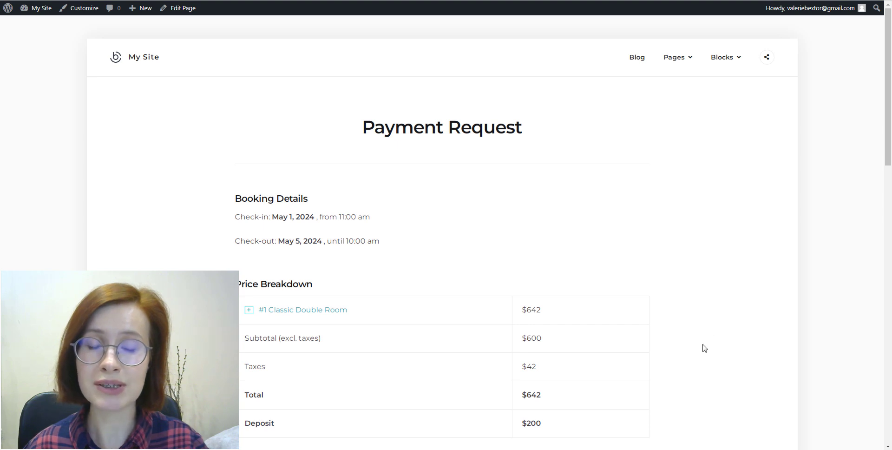
Step: Expand the Classic Double Room price breakdown on the Payment Request page and examine the payment history and payment methods
{"action": "scroll", "coordinate": [704, 348], "scroll_direction": "down", "scroll_amount": 2}
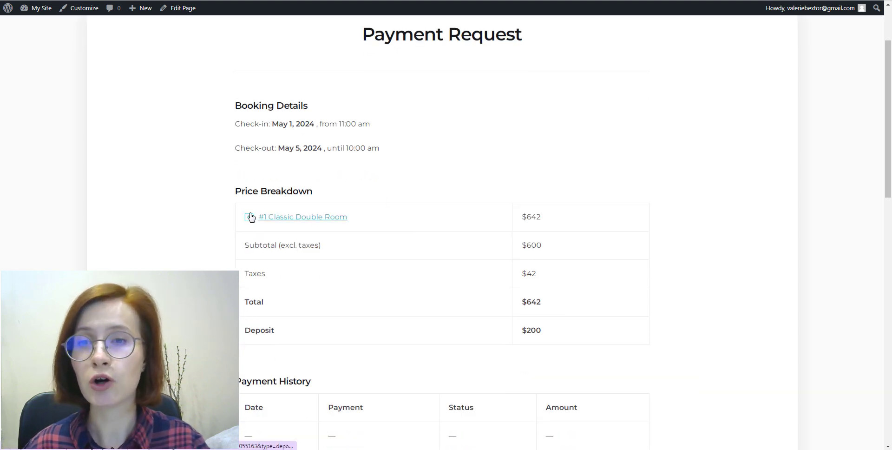
{"action": "left_click", "coordinate": [249, 216]}
{"action": "scroll", "coordinate": [597, 340], "scroll_direction": "down", "scroll_amount": 2}
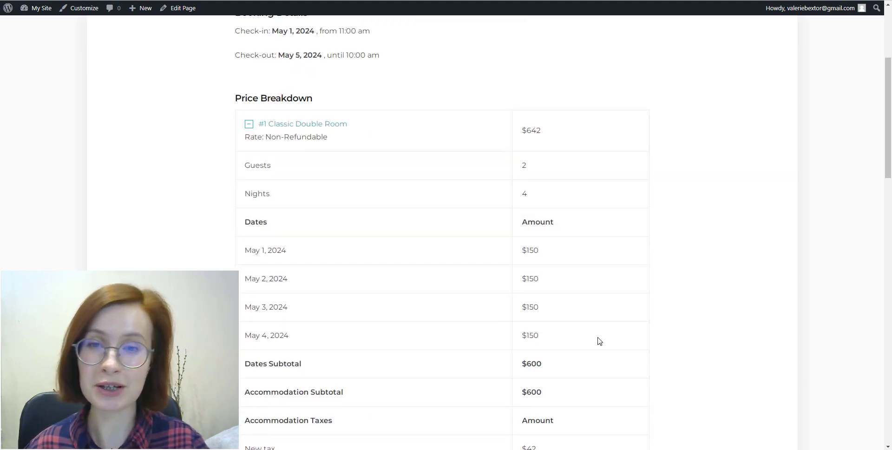
{"action": "scroll", "coordinate": [599, 341], "scroll_direction": "down", "scroll_amount": 4}
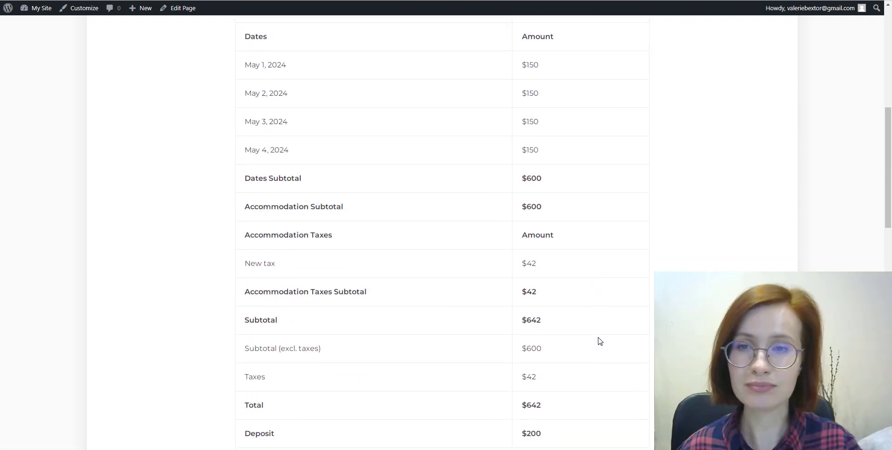
{"action": "scroll", "coordinate": [599, 341], "scroll_direction": "down", "scroll_amount": 5}
{"action": "scroll", "coordinate": [600, 340], "scroll_direction": "down", "scroll_amount": 1}
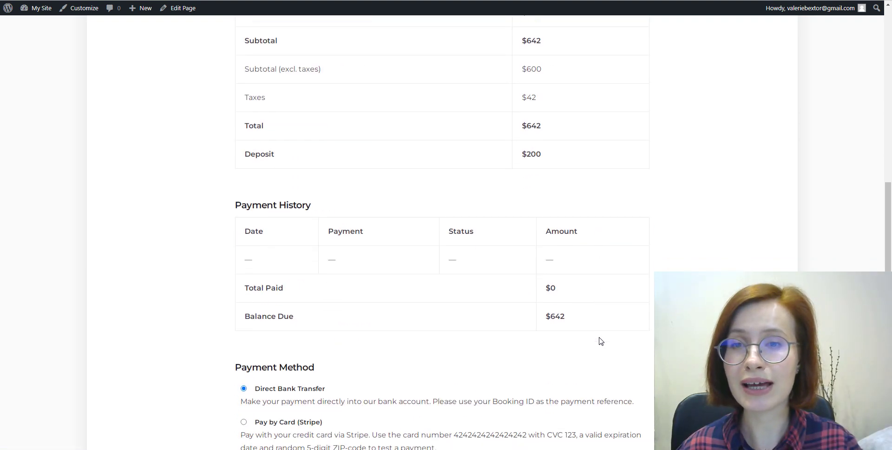
{"action": "scroll", "coordinate": [651, 337], "scroll_direction": "down", "scroll_amount": 3}
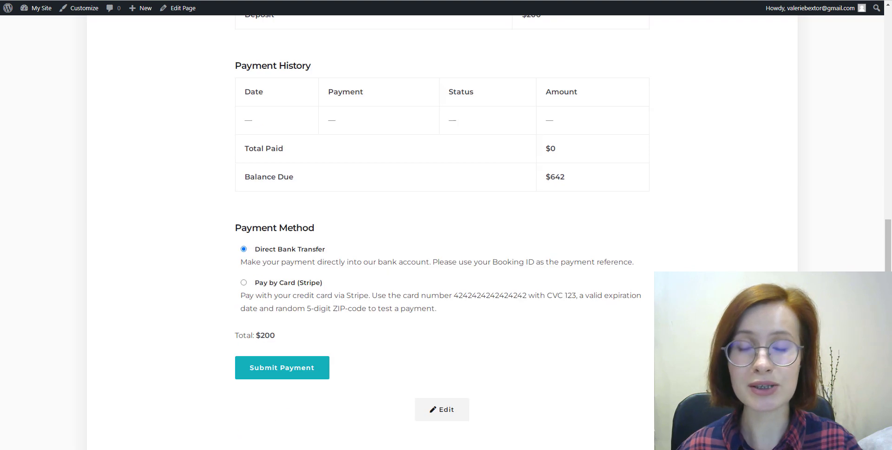
Step: Pay the deposit by card (Stripe), entering the test card number, expiry 02/28, CVC and ZIP code, and submit the payment
{"action": "left_click", "coordinate": [243, 282]}
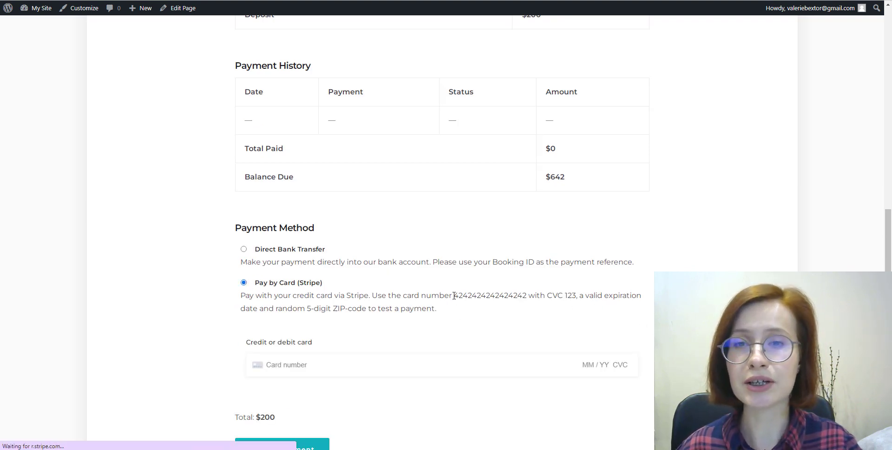
{"action": "double_click", "coordinate": [469, 294]}
{"action": "right_click", "coordinate": [523, 294]}
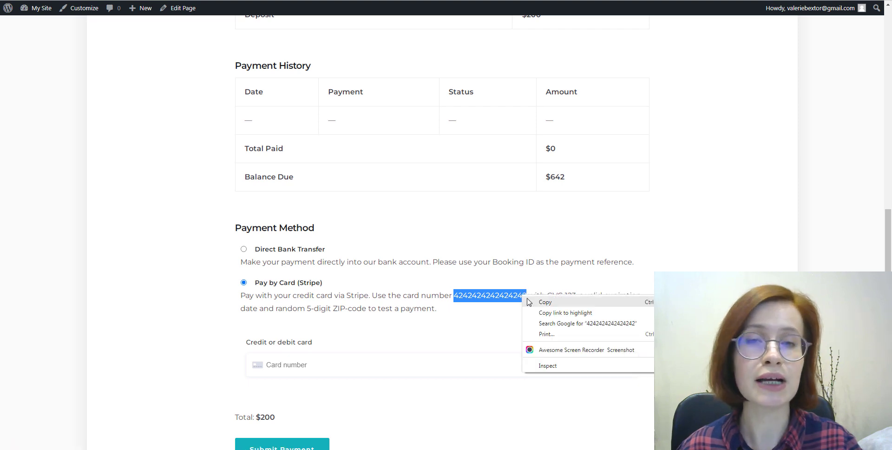
{"action": "left_click", "coordinate": [532, 303]}
{"action": "left_click", "coordinate": [293, 365]}
{"action": "right_click", "coordinate": [293, 365]}
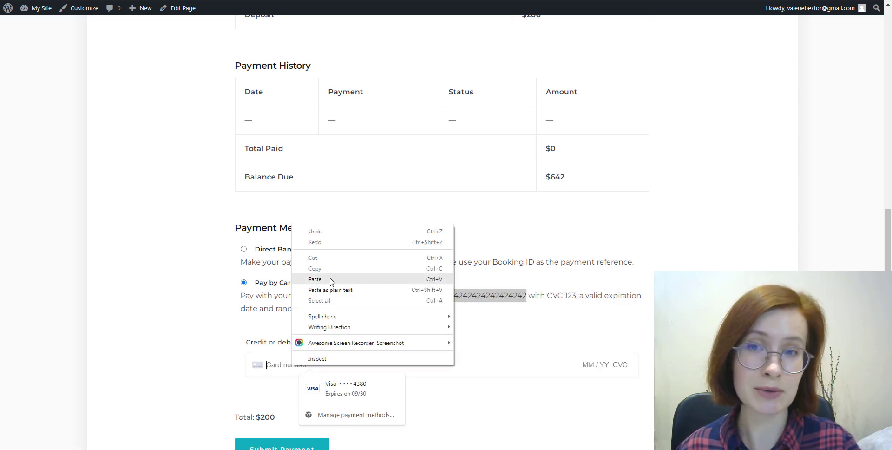
{"action": "left_click", "coordinate": [344, 278]}
{"action": "type", "text": "02 / 28 "}
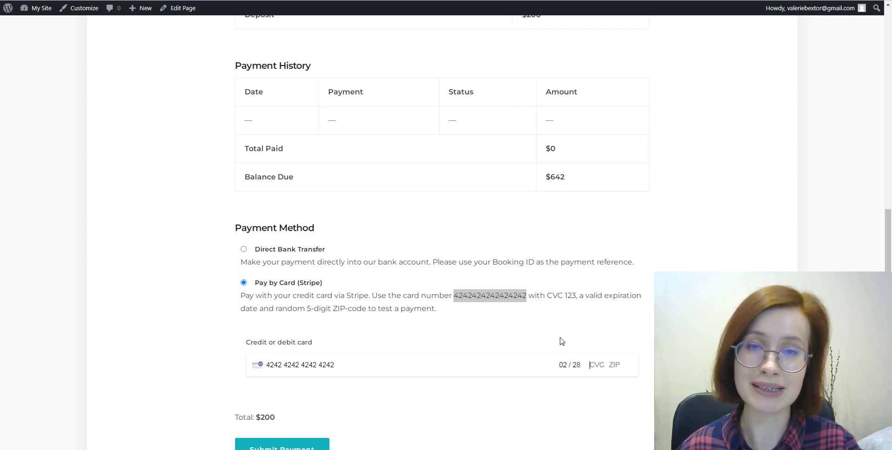
{"action": "type", "text": "123 45789"}
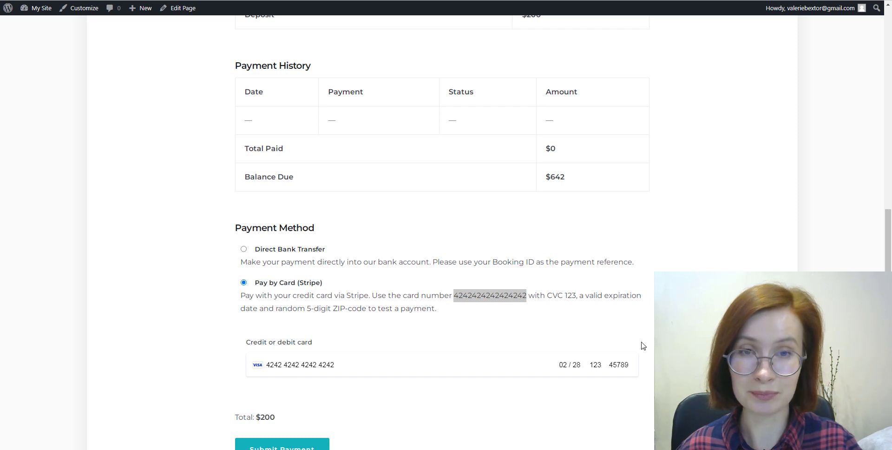
{"action": "scroll", "coordinate": [398, 374], "scroll_direction": "down", "scroll_amount": 2}
{"action": "left_click", "coordinate": [282, 367]}
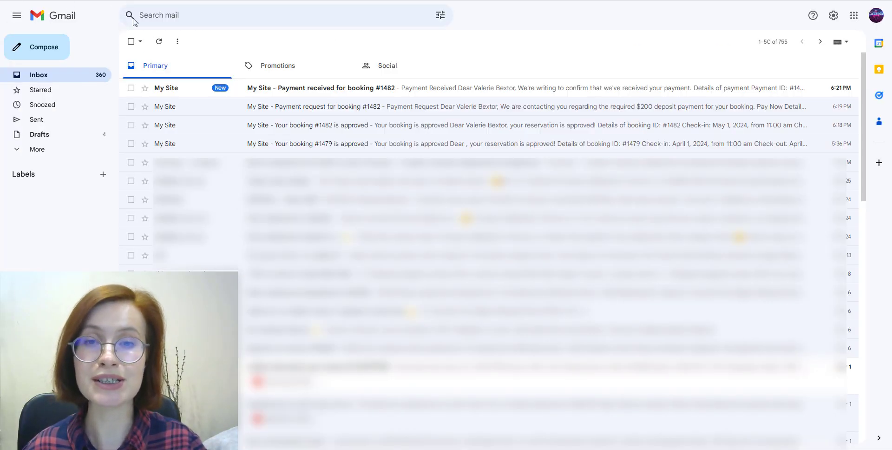
Step: Read the payment received email in Gmail and refresh the booking in WordPress to examine its logs and payment details
{"action": "left_click", "coordinate": [277, 88]}
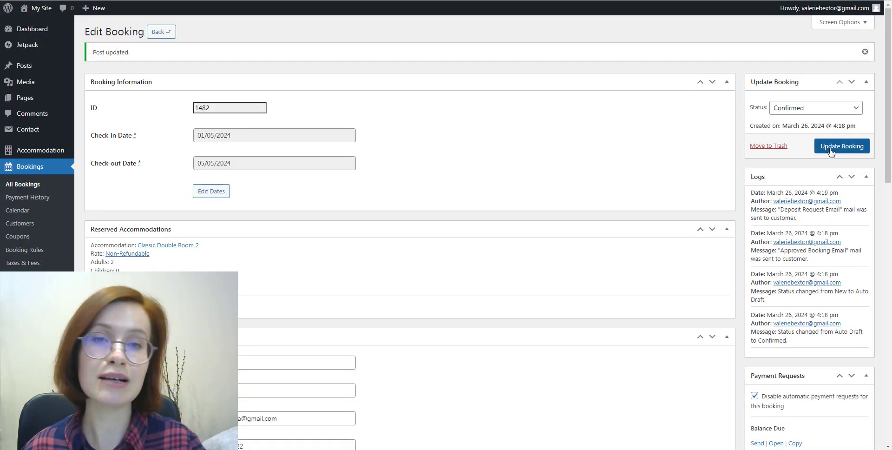
{"action": "left_click", "coordinate": [830, 149]}
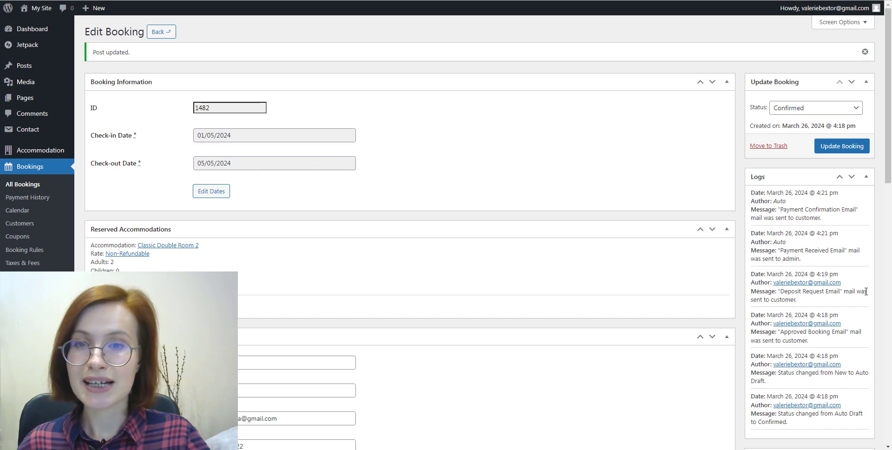
{"action": "scroll", "coordinate": [866, 292], "scroll_direction": "down", "scroll_amount": 2}
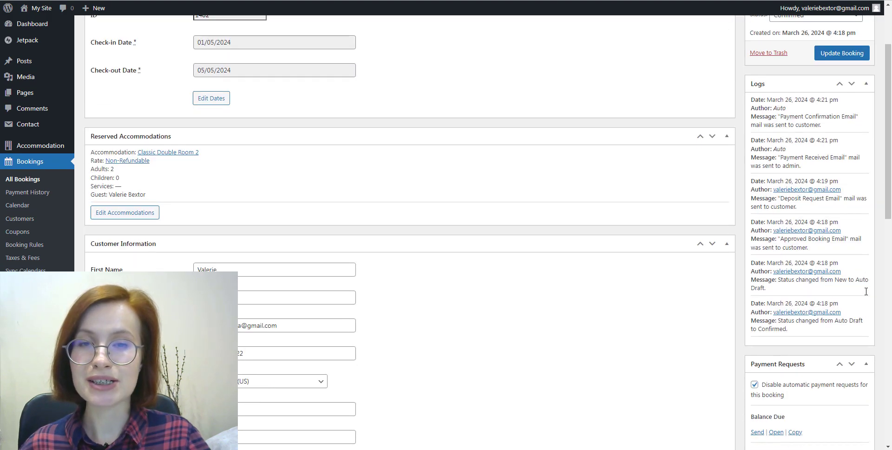
{"action": "scroll", "coordinate": [866, 291], "scroll_direction": "down", "scroll_amount": 12}
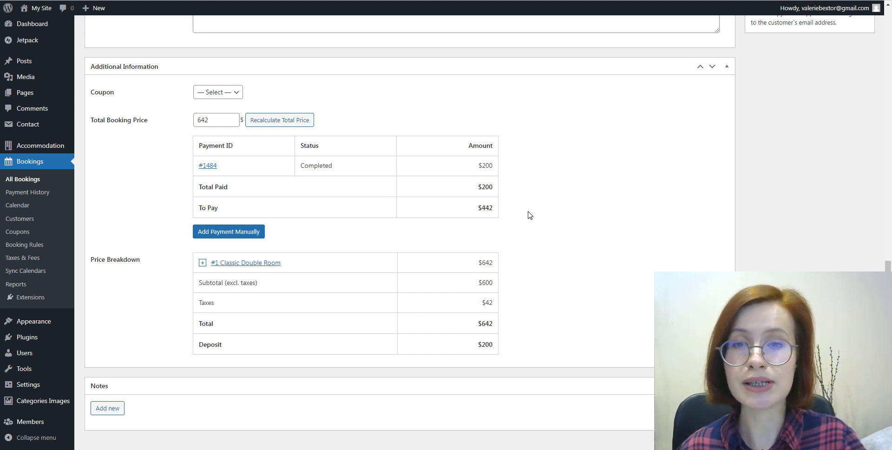
Step: Send the customer the Balance Due payment request from the booking and update the booking
{"action": "scroll", "coordinate": [530, 214], "scroll_direction": "up", "scroll_amount": 2}
{"action": "scroll", "coordinate": [529, 214], "scroll_direction": "up", "scroll_amount": 5}
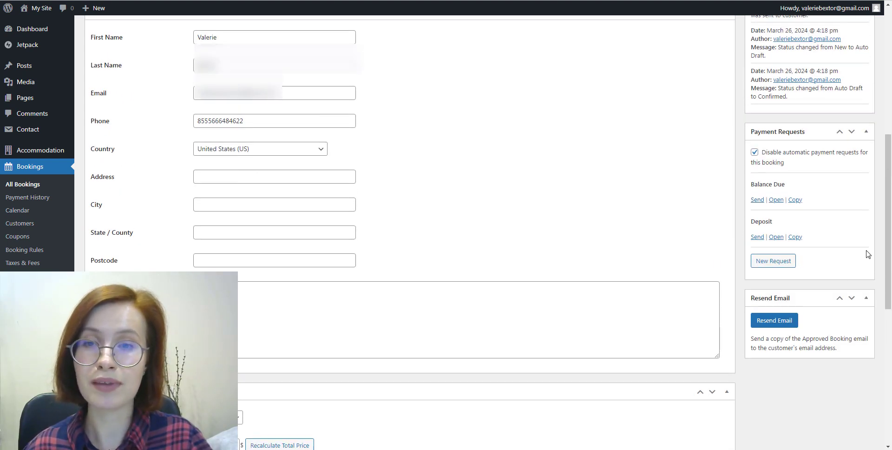
{"action": "scroll", "coordinate": [868, 254], "scroll_direction": "down", "scroll_amount": 1}
{"action": "left_click", "coordinate": [758, 153]}
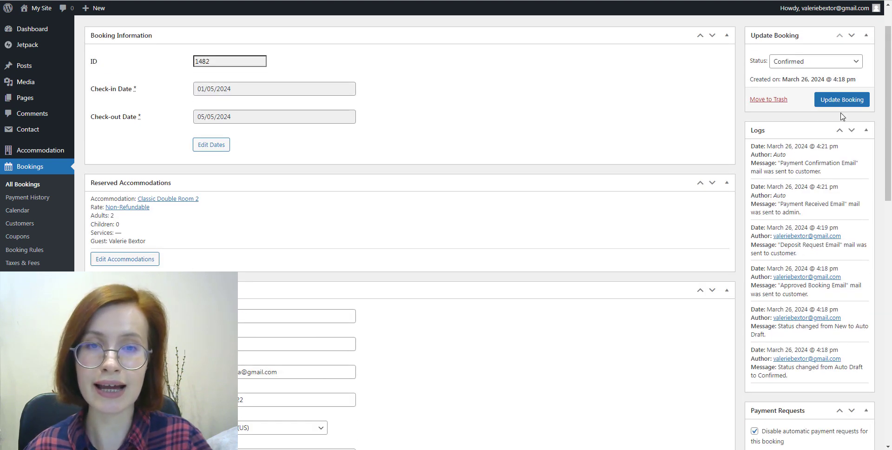
{"action": "left_click", "coordinate": [850, 101]}
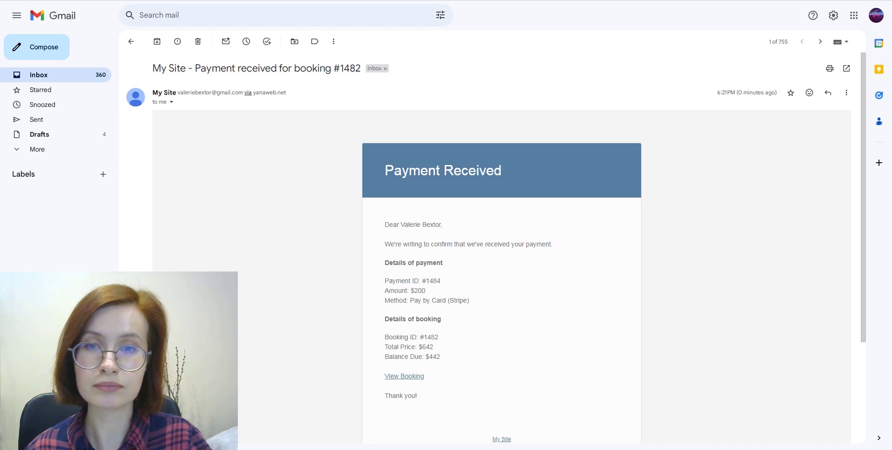
Step: In Gmail, read the new payment request email for the balance due and open its Pay Balance Now link
{"action": "left_click", "coordinate": [131, 41]}
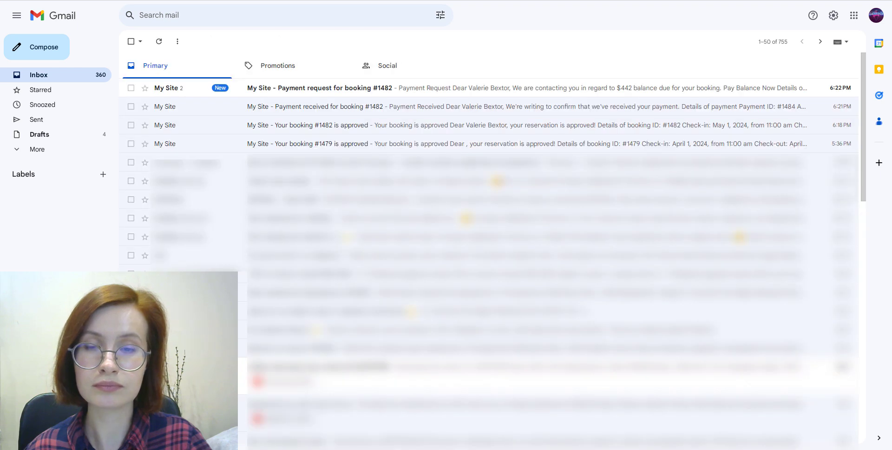
{"action": "left_click", "coordinate": [438, 94]}
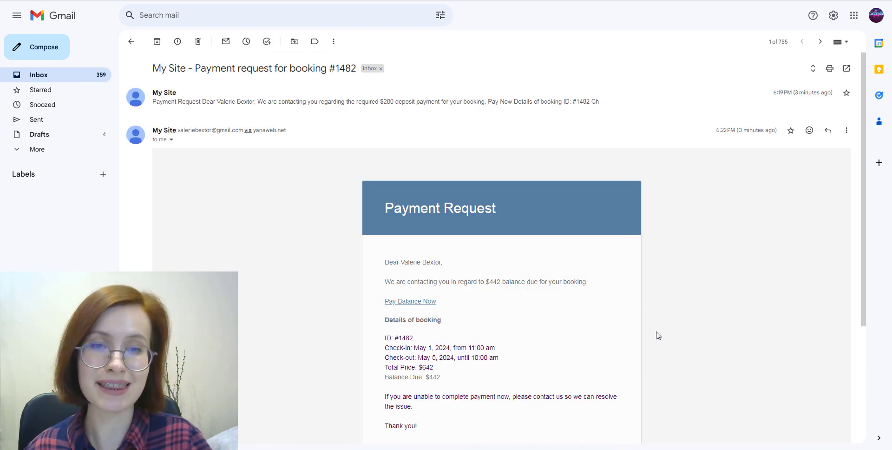
{"action": "scroll", "coordinate": [658, 335], "scroll_direction": "down", "scroll_amount": 1}
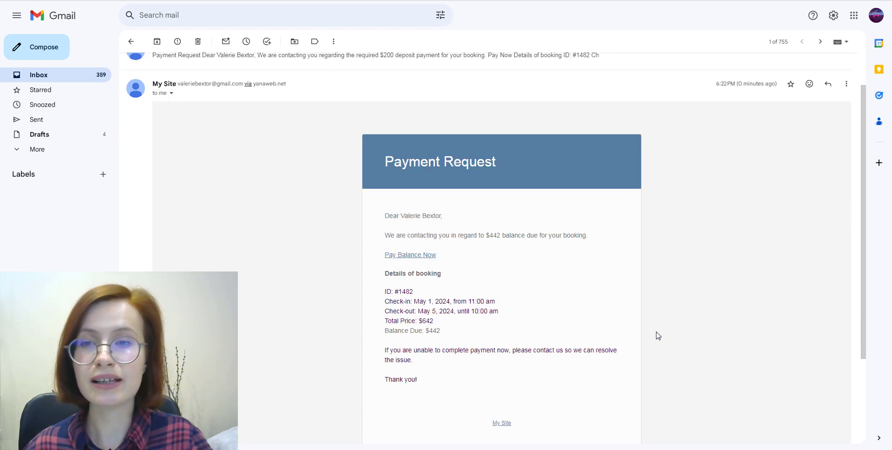
{"action": "scroll", "coordinate": [658, 335], "scroll_direction": "down", "scroll_amount": 1}
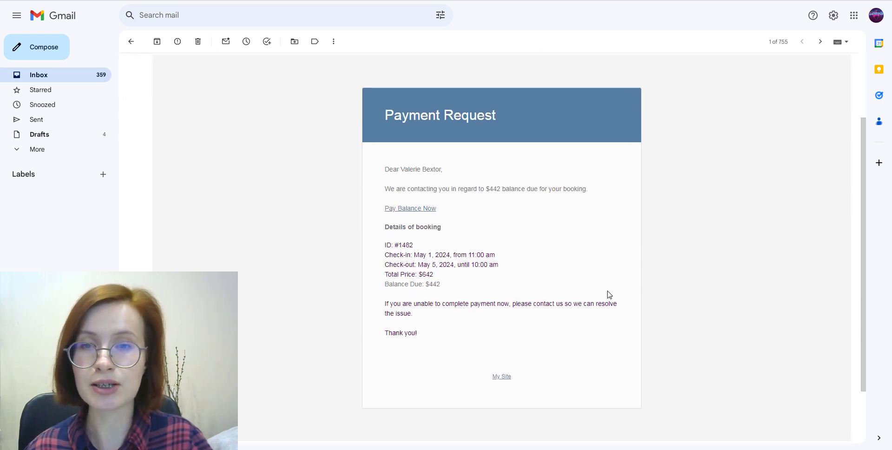
{"action": "left_click", "coordinate": [410, 209]}
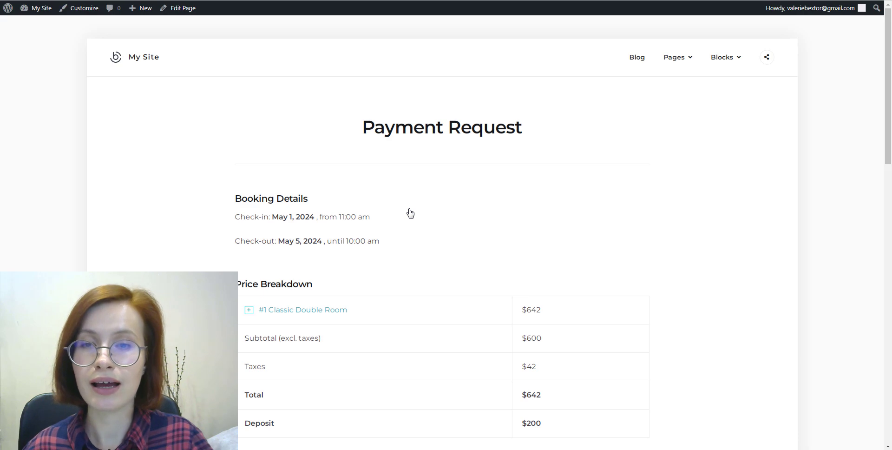
Step: Pay the remaining balance by card (Stripe), entering the test card number, expiry 02/28, CVC and ZIP code, and submit it
{"action": "scroll", "coordinate": [643, 272], "scroll_direction": "down", "scroll_amount": 7}
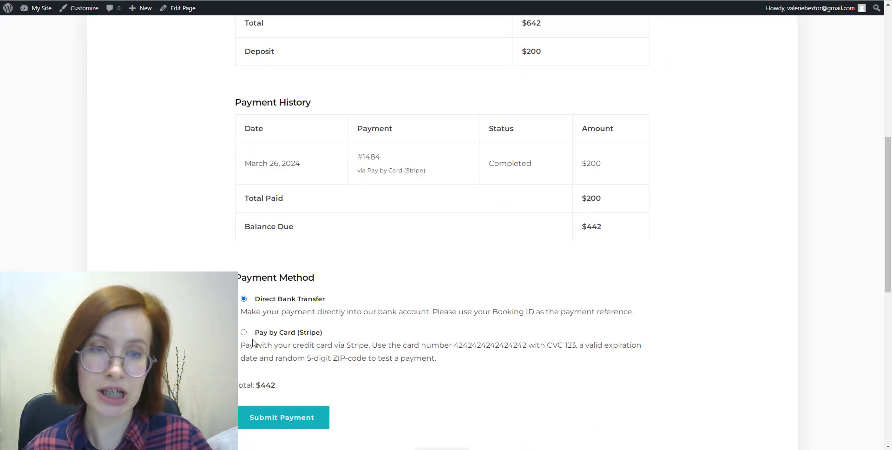
{"action": "left_click", "coordinate": [244, 332]}
{"action": "scroll", "coordinate": [362, 346], "scroll_direction": "down", "scroll_amount": 2}
{"action": "left_click", "coordinate": [312, 323]}
{"action": "right_click", "coordinate": [312, 322]}
{"action": "left_click", "coordinate": [348, 238]}
{"action": "type", "text": "02 / 28 123 45"}
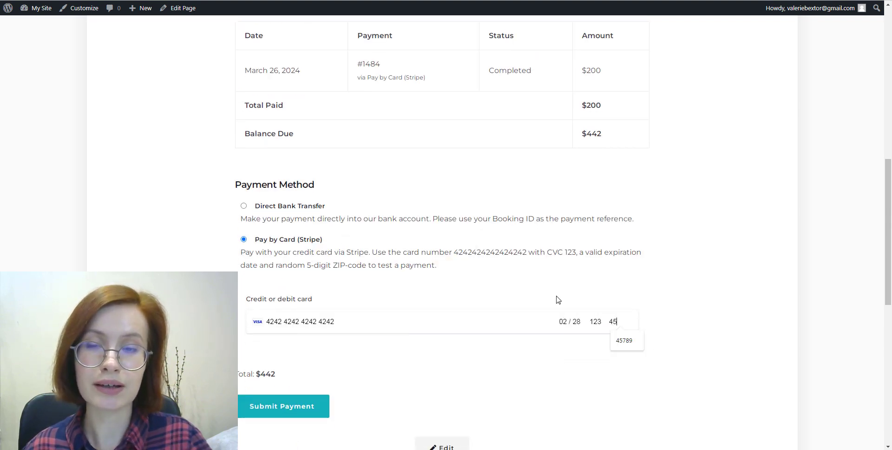
{"action": "type", "text": "789"}
{"action": "left_click", "coordinate": [285, 413]}
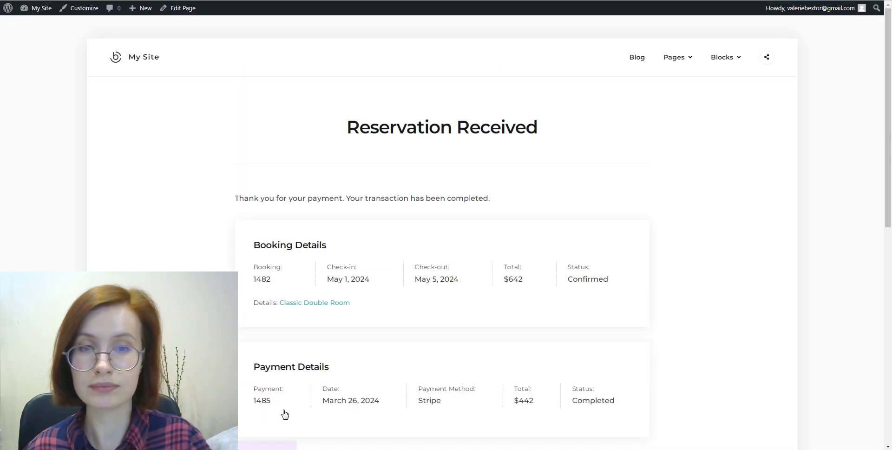
{"action": "scroll", "coordinate": [749, 248], "scroll_direction": "down", "scroll_amount": 1}
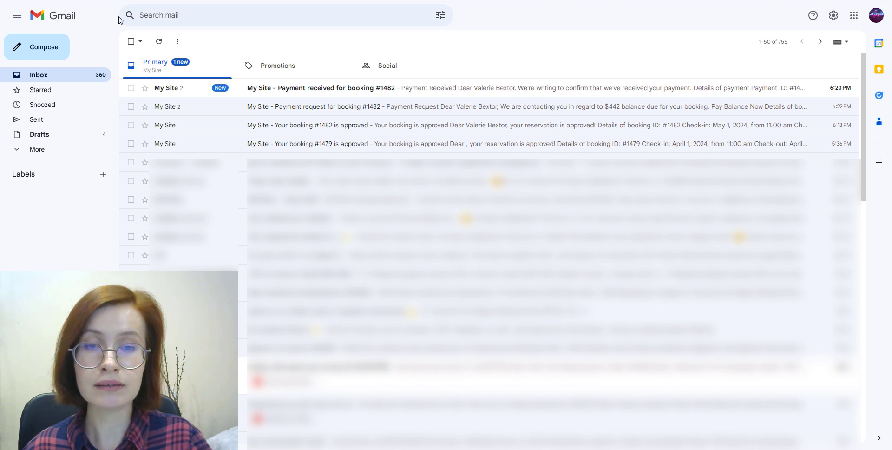
Step: Read the new payment received email for the balance in Gmail, and refresh the booking in WordPress to examine its logs and payments
{"action": "left_click", "coordinate": [307, 92]}
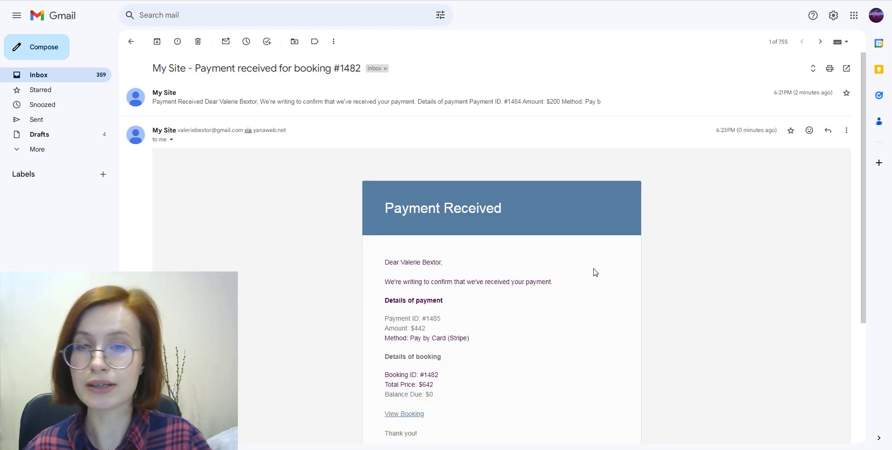
{"action": "scroll", "coordinate": [603, 280], "scroll_direction": "down", "scroll_amount": 1}
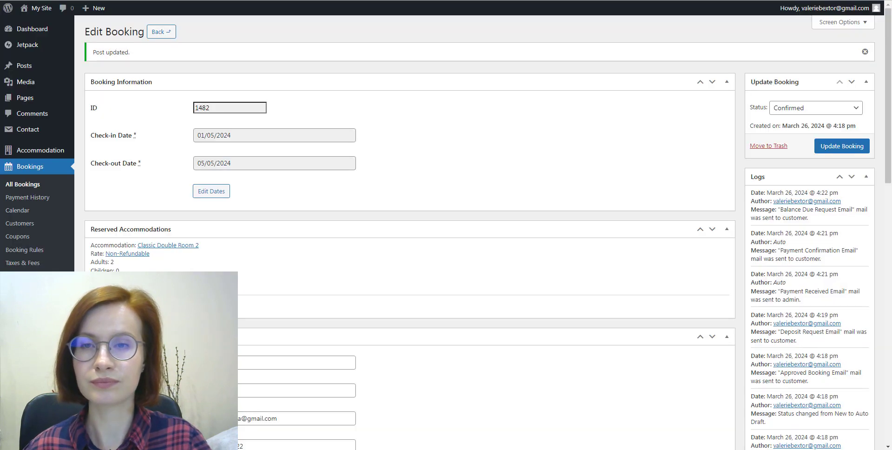
{"action": "left_click", "coordinate": [830, 146]}
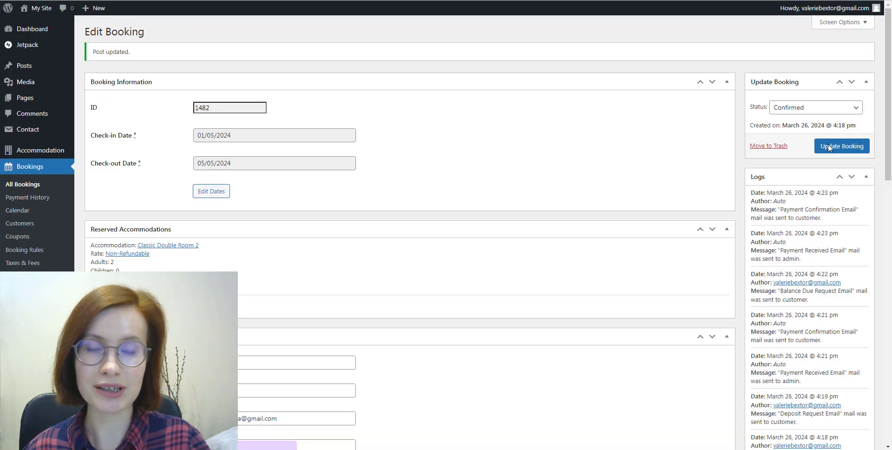
{"action": "scroll", "coordinate": [879, 279], "scroll_direction": "down", "scroll_amount": 10}
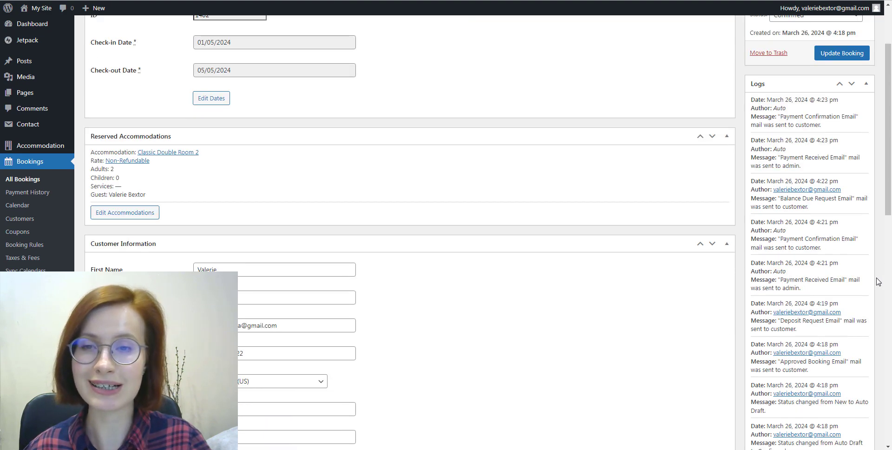
{"action": "scroll", "coordinate": [405, 232], "scroll_direction": "down", "scroll_amount": 1}
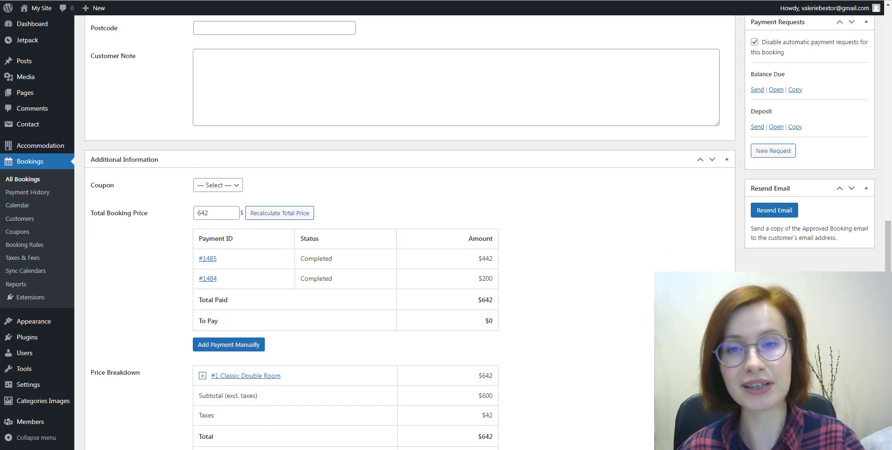
{"action": "scroll", "coordinate": [405, 232], "scroll_direction": "down", "scroll_amount": 2}
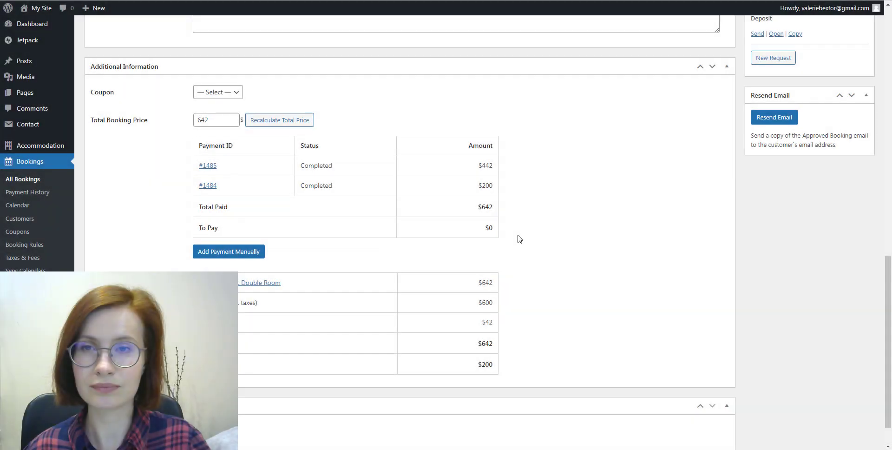
Step: Add a fixed payment request of 300 described as "Car rental (3 days)" to the booking and send it to the customer
{"action": "scroll", "coordinate": [685, 265], "scroll_direction": "up", "scroll_amount": 3}
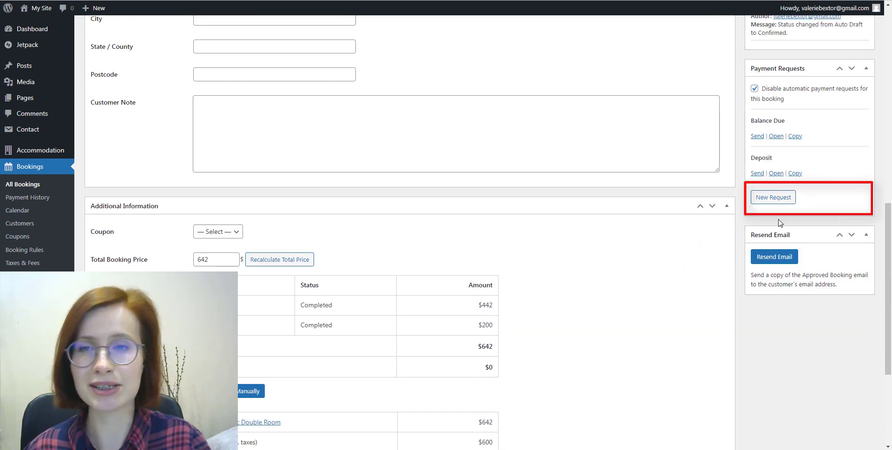
{"action": "left_click", "coordinate": [773, 198]}
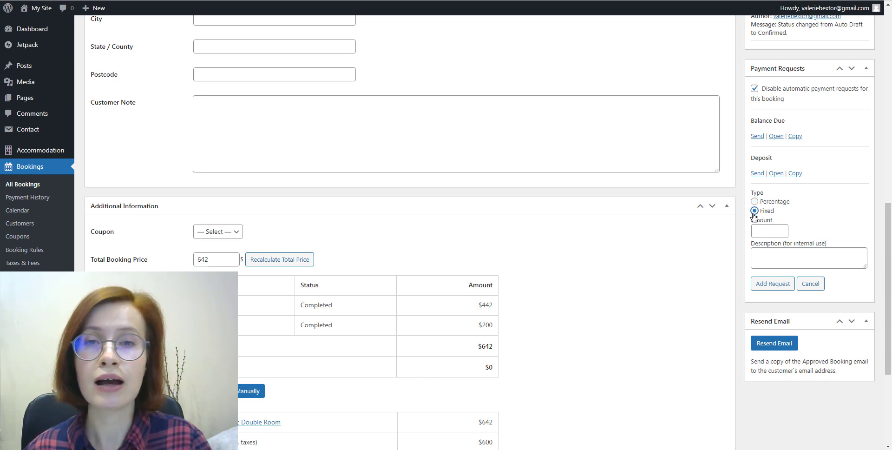
{"action": "left_click", "coordinate": [759, 228]}
{"action": "type", "text": "300"}
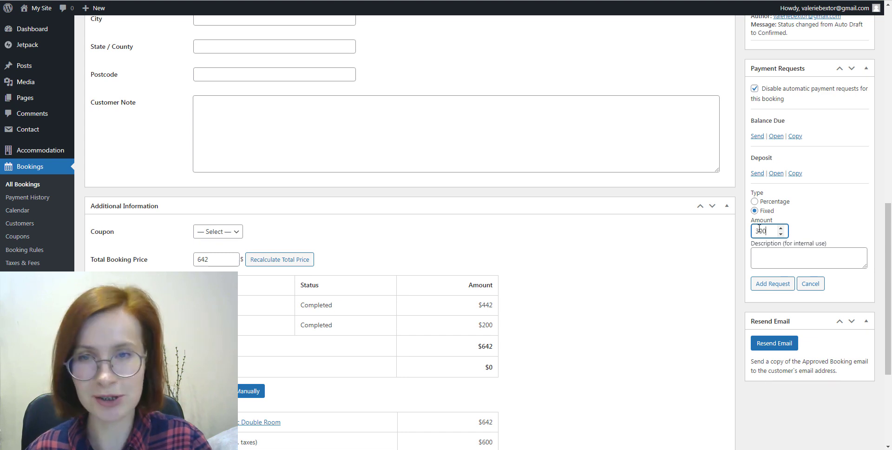
{"action": "left_click", "coordinate": [781, 259]}
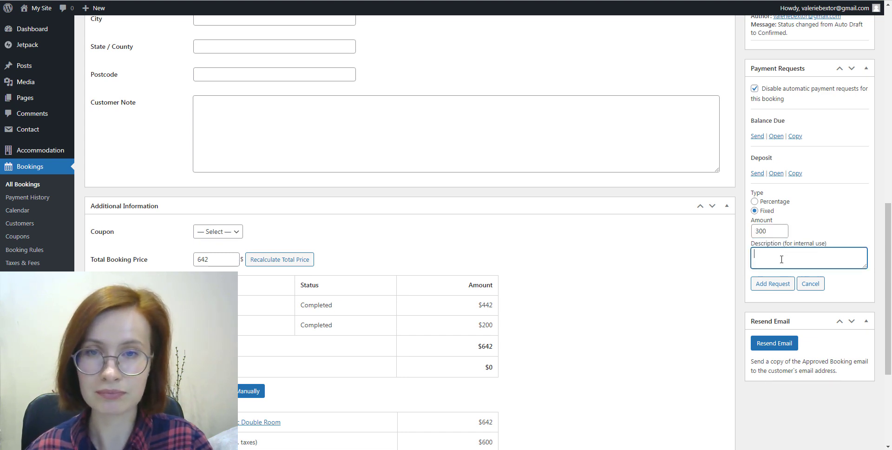
{"action": "type", "text": "Car rental"}
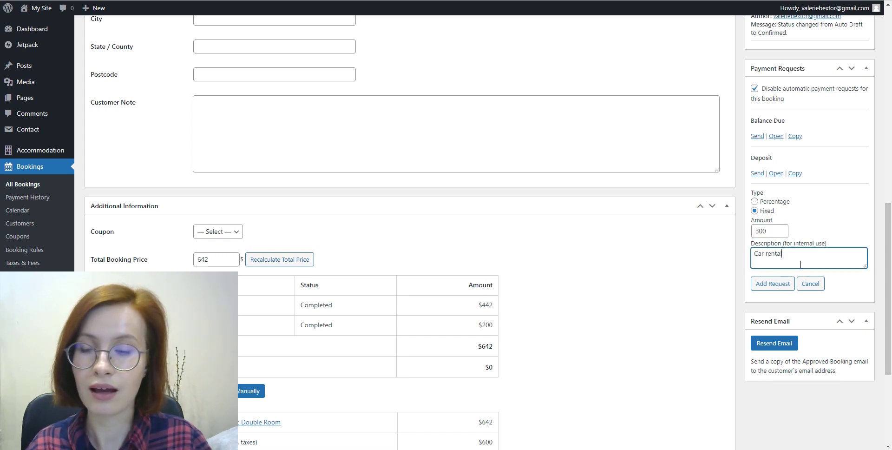
{"action": "type", "text": " (3 days)"}
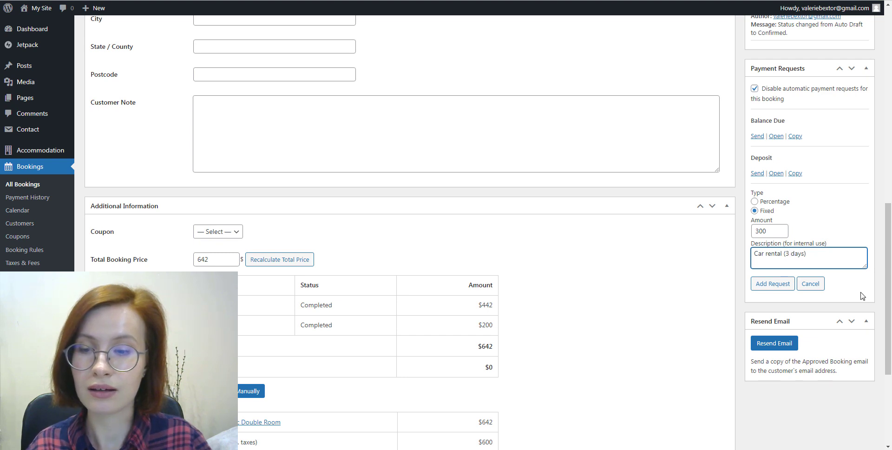
{"action": "left_click", "coordinate": [772, 286]}
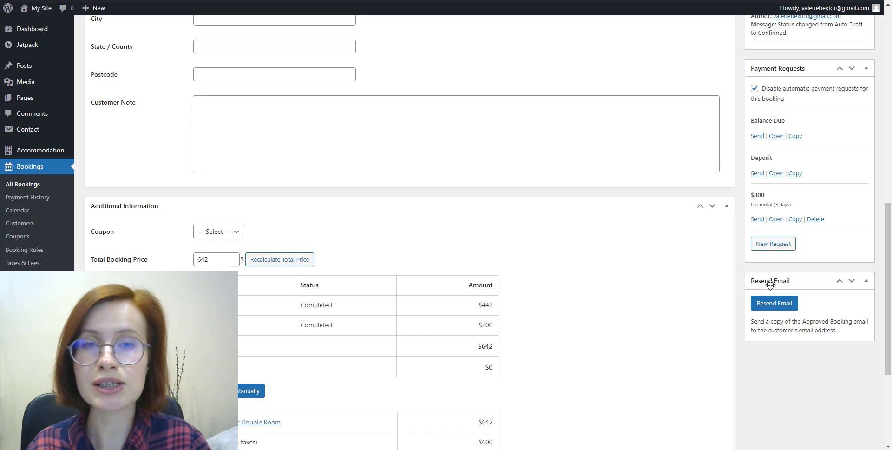
{"action": "left_click", "coordinate": [757, 220]}
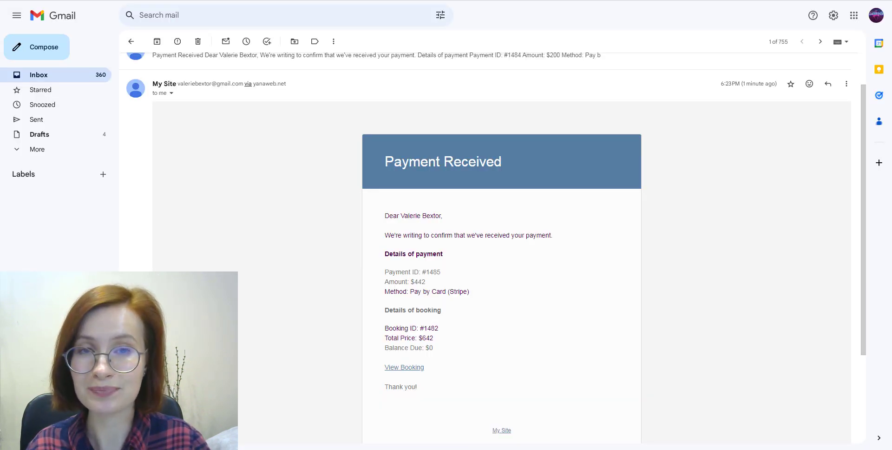
Step: In Gmail, read the new payment request email for the $300 charge and open its Pay Now link
{"action": "left_click", "coordinate": [39, 74]}
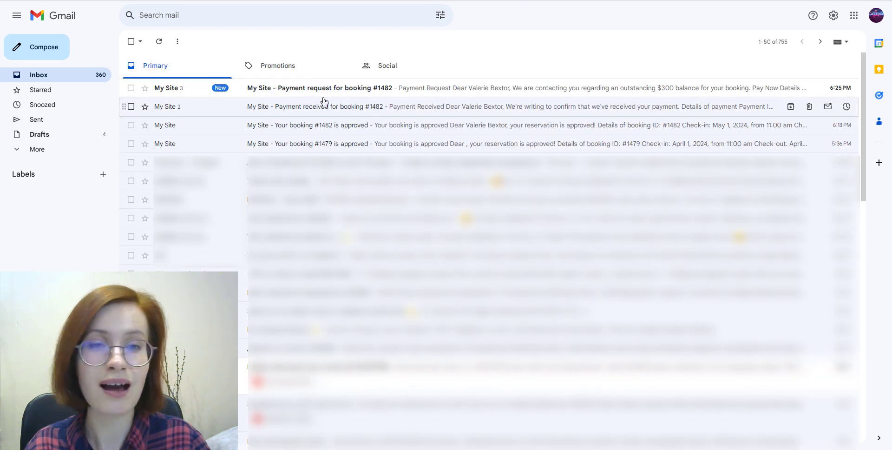
{"action": "left_click", "coordinate": [360, 93]}
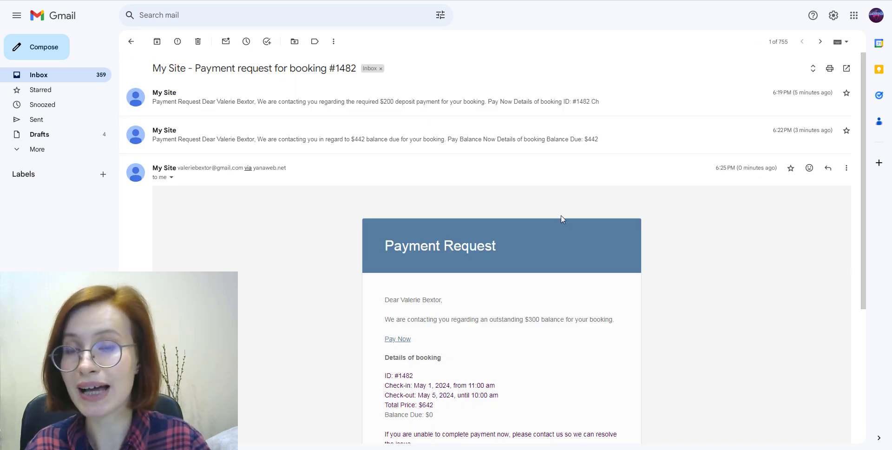
{"action": "scroll", "coordinate": [594, 304], "scroll_direction": "down", "scroll_amount": 3}
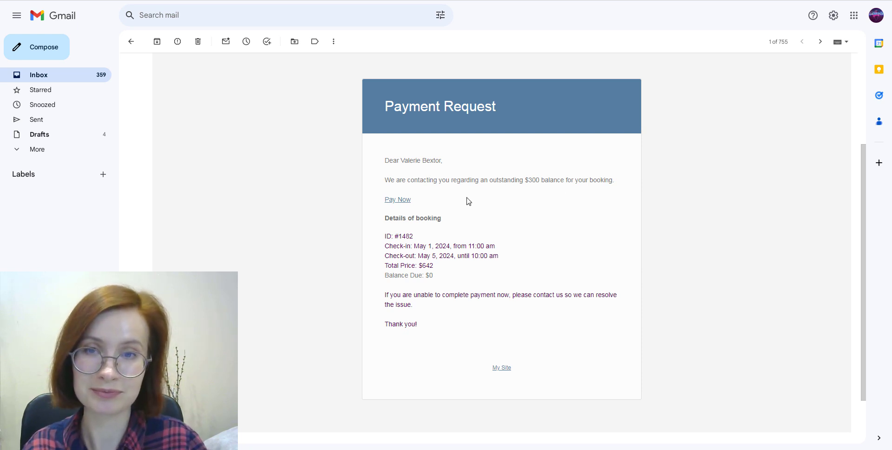
{"action": "left_click", "coordinate": [393, 200]}
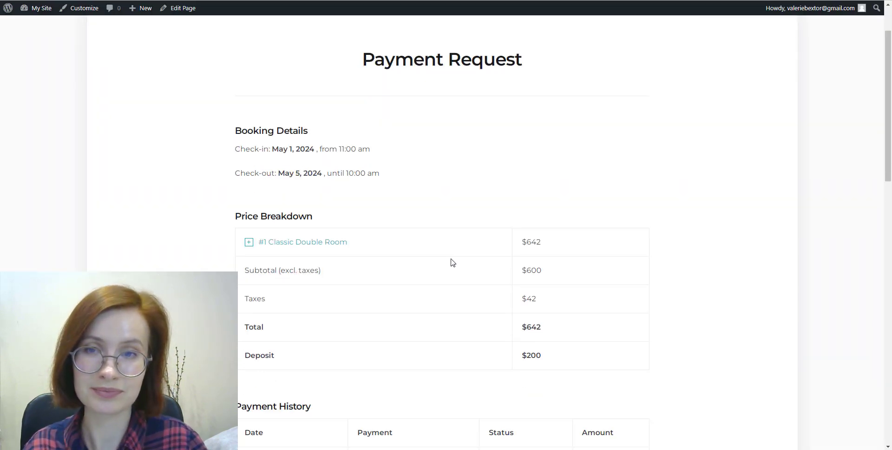
Step: Pay the $300 request by card (Stripe), entering the test card number, expiry 02/28, CVC and ZIP code, and submit the payment
{"action": "scroll", "coordinate": [450, 262], "scroll_direction": "down", "scroll_amount": 6}
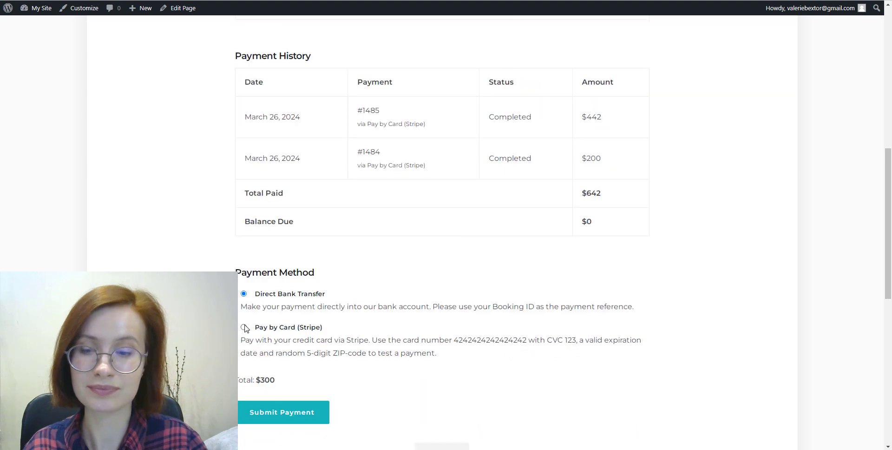
{"action": "left_click", "coordinate": [244, 328]}
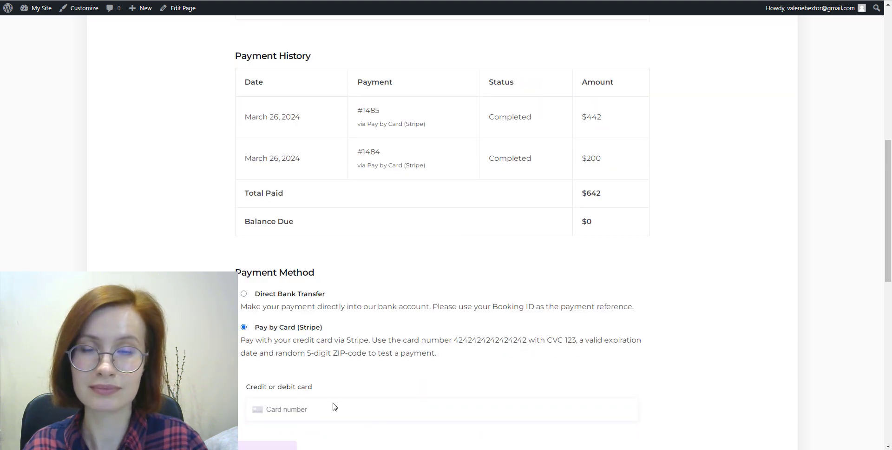
{"action": "left_click", "coordinate": [326, 411]}
{"action": "right_click", "coordinate": [325, 411]}
{"action": "left_click", "coordinate": [353, 329]}
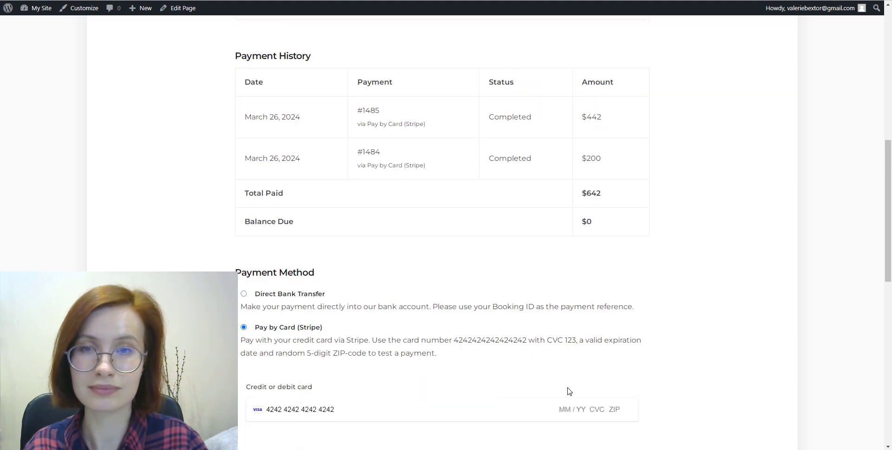
{"action": "type", "text": "02 / 28 123 45"}
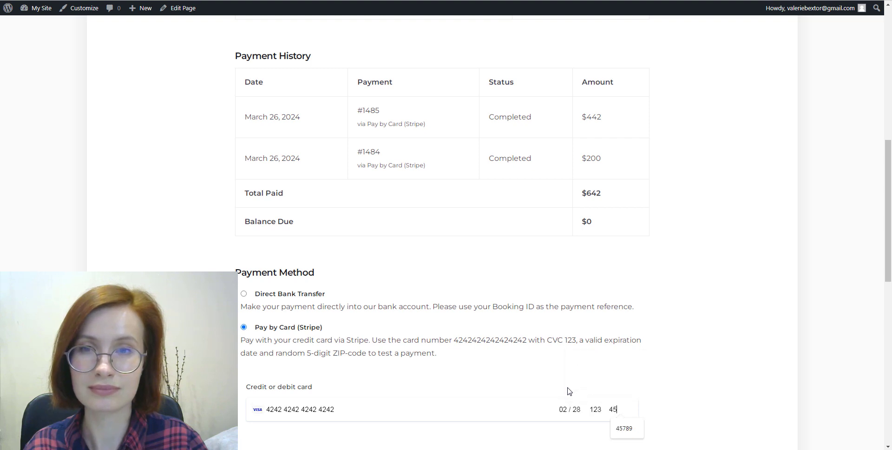
{"action": "type", "text": "789"}
{"action": "scroll", "coordinate": [274, 412], "scroll_direction": "down", "scroll_amount": 2}
{"action": "left_click", "coordinate": [277, 406]}
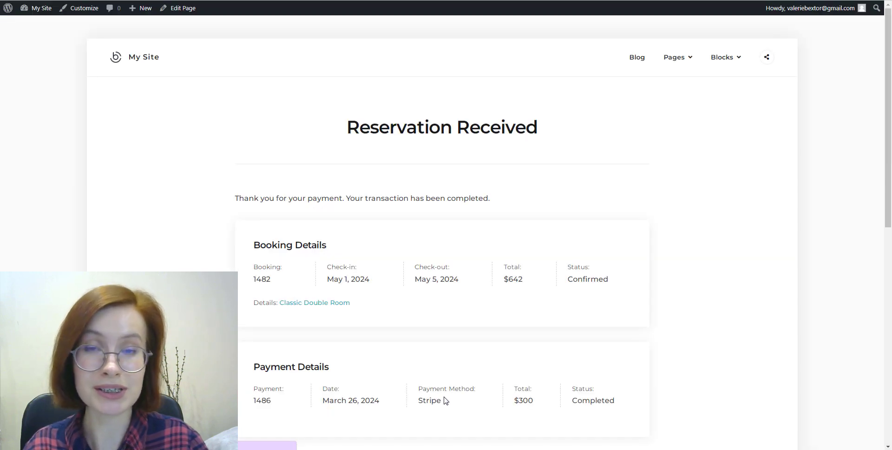
Step: Return to the Gmail inbox and read the payment received email for the $300 car rental payment
{"action": "left_click", "coordinate": [542, 1]}
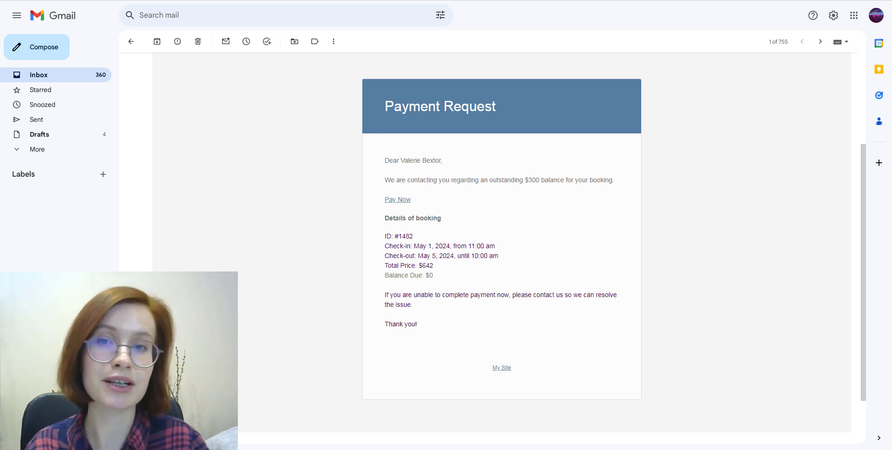
{"action": "left_click", "coordinate": [33, 1]}
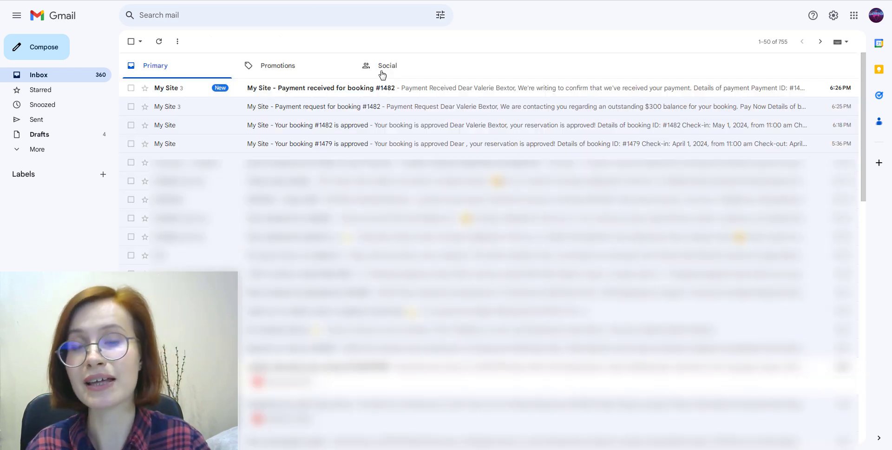
{"action": "left_click", "coordinate": [301, 90]}
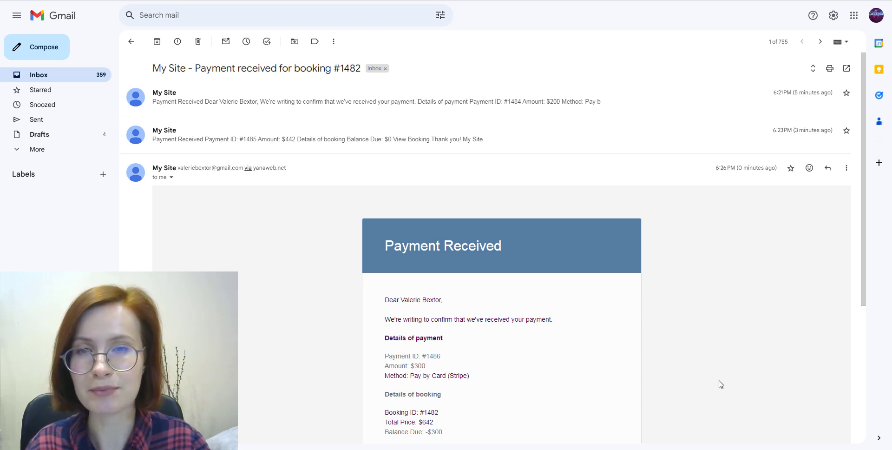
{"action": "scroll", "coordinate": [721, 385], "scroll_direction": "down", "scroll_amount": 1}
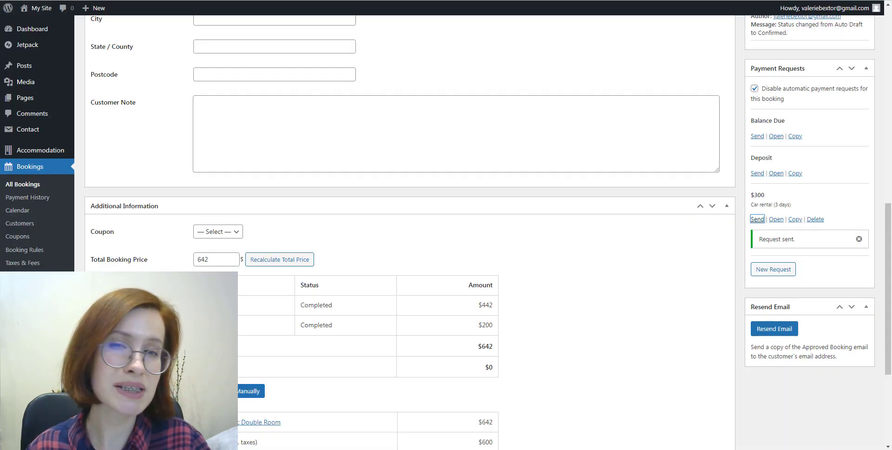
Step: Update the booking in WordPress and examine its logs, payment table, amount to pay and list of payment requests
{"action": "left_click", "coordinate": [471, 0]}
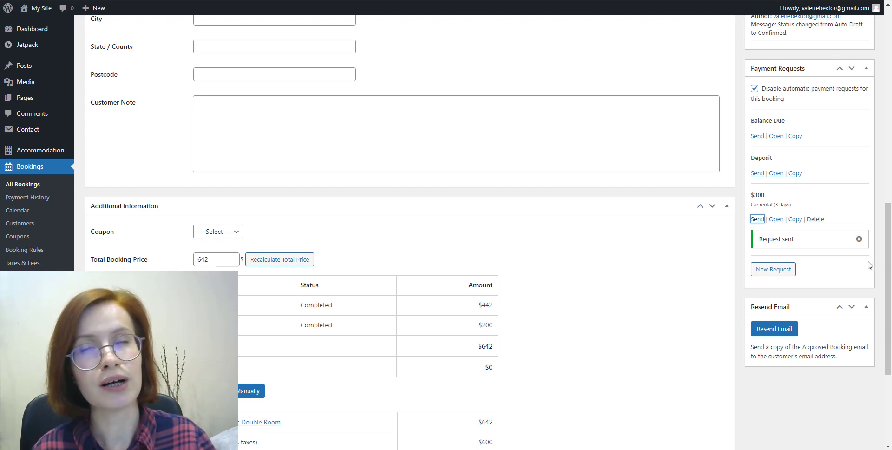
{"action": "scroll", "coordinate": [869, 264], "scroll_direction": "up", "scroll_amount": 10}
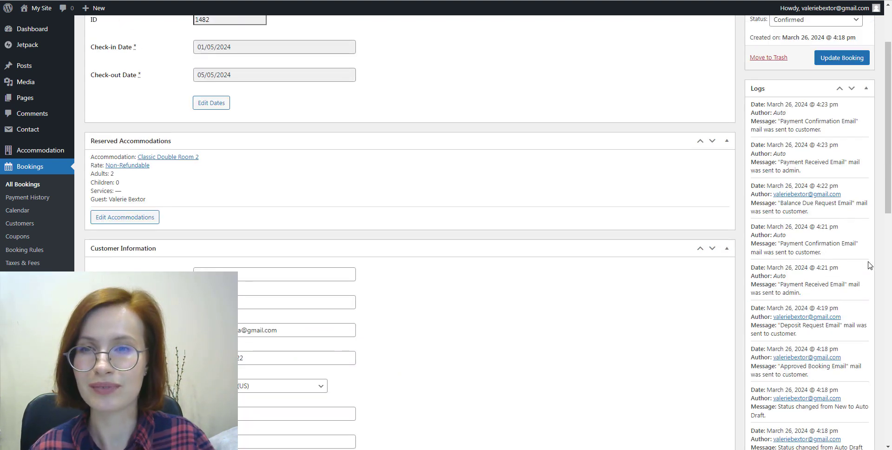
{"action": "left_click", "coordinate": [831, 146]}
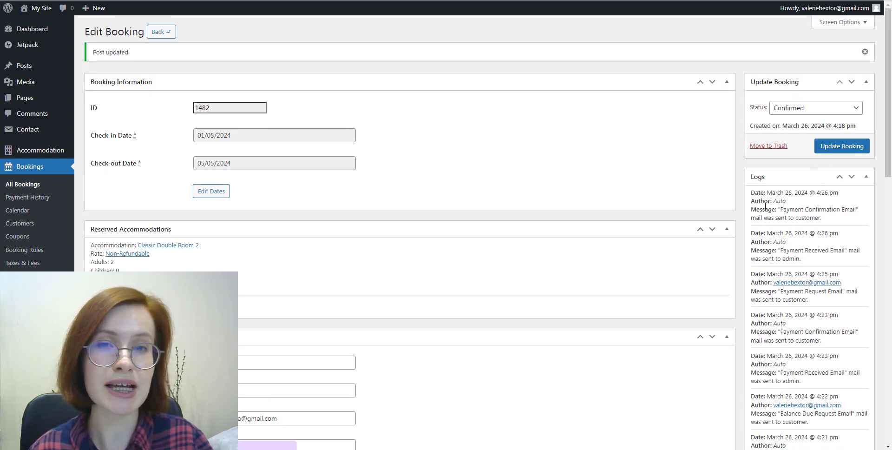
{"action": "scroll", "coordinate": [864, 230], "scroll_direction": "down", "scroll_amount": 2}
{"action": "scroll", "coordinate": [864, 231], "scroll_direction": "down", "scroll_amount": 10}
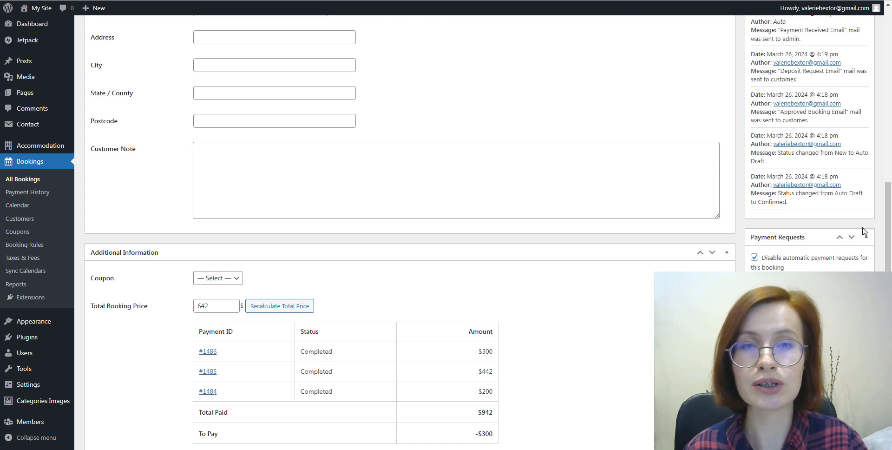
{"action": "scroll", "coordinate": [865, 231], "scroll_direction": "down", "scroll_amount": 2}
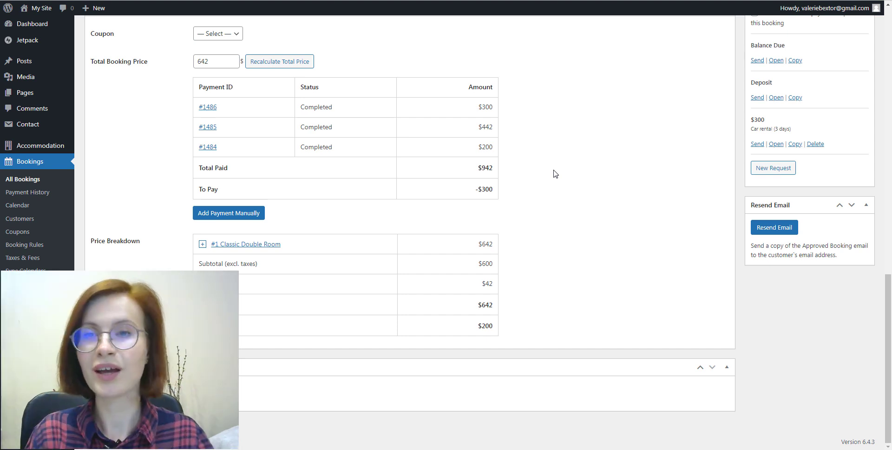
{"action": "scroll", "coordinate": [555, 174], "scroll_direction": "up", "scroll_amount": 1}
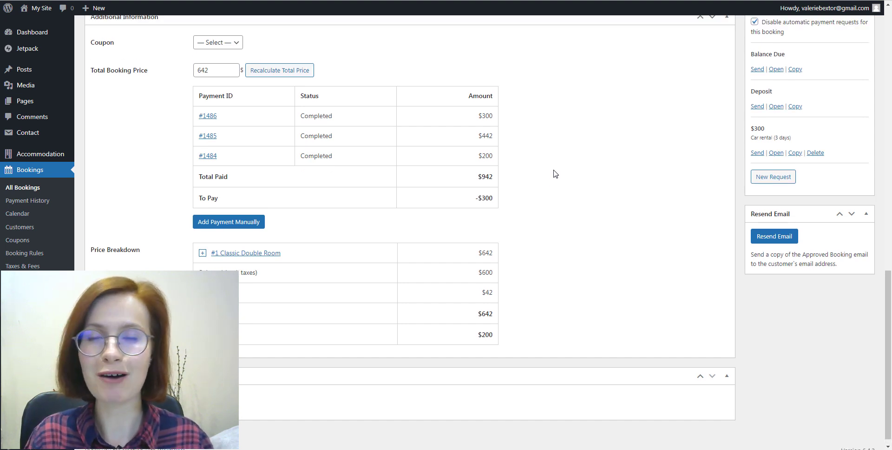
{"action": "scroll", "coordinate": [555, 174], "scroll_direction": "up", "scroll_amount": 5}
{"action": "scroll", "coordinate": [863, 231], "scroll_direction": "down", "scroll_amount": 1}
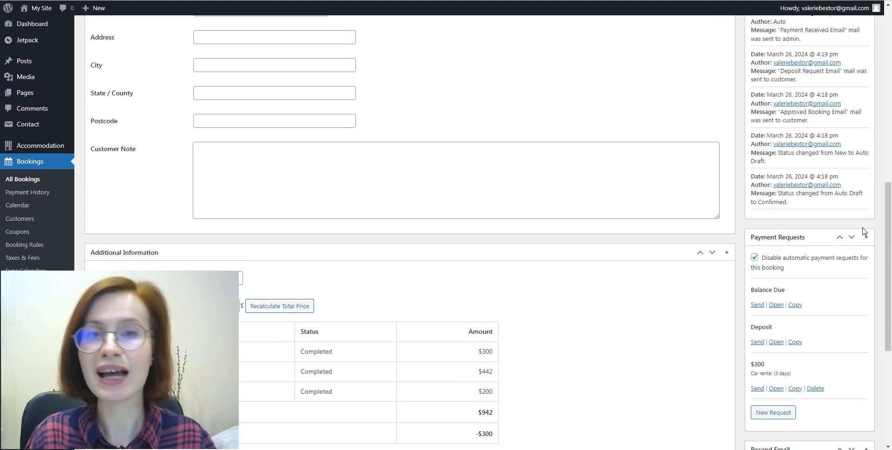
{"action": "scroll", "coordinate": [864, 233], "scroll_direction": "down", "scroll_amount": 2}
{"action": "scroll", "coordinate": [864, 232], "scroll_direction": "down", "scroll_amount": 2}
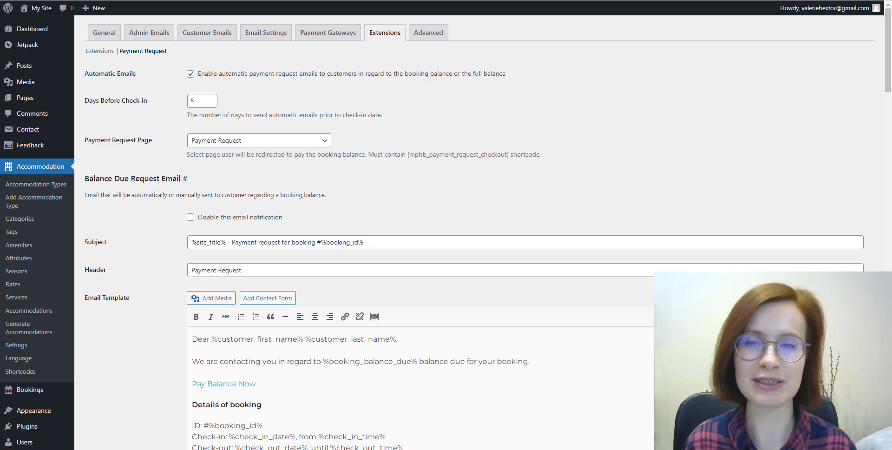
Step: Examine the Balance Due, Deposit and Payment Request email templates in the Payment Request extension settings
{"action": "scroll", "coordinate": [479, 233], "scroll_direction": "down", "scroll_amount": 2}
{"action": "scroll", "coordinate": [478, 232], "scroll_direction": "down", "scroll_amount": 1}
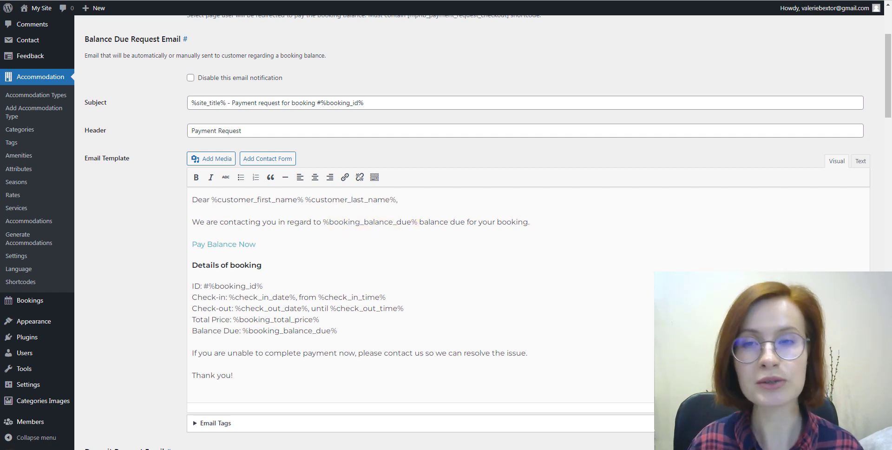
{"action": "scroll", "coordinate": [477, 230], "scroll_direction": "down", "scroll_amount": 5}
{"action": "scroll", "coordinate": [477, 231], "scroll_direction": "down", "scroll_amount": 3}
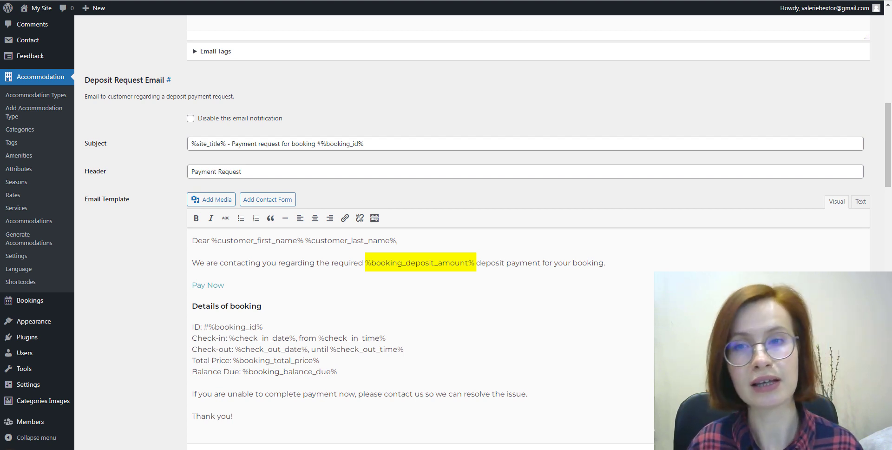
{"action": "scroll", "coordinate": [477, 230], "scroll_direction": "down", "scroll_amount": 6}
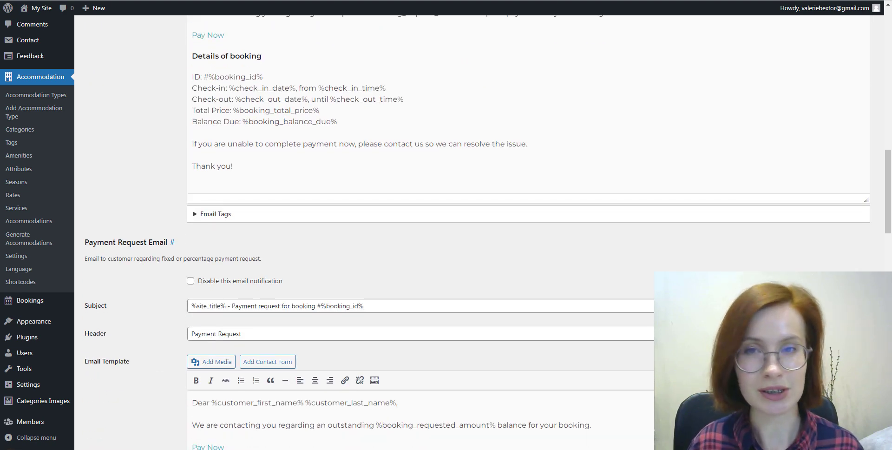
{"action": "scroll", "coordinate": [477, 230], "scroll_direction": "down", "scroll_amount": 3}
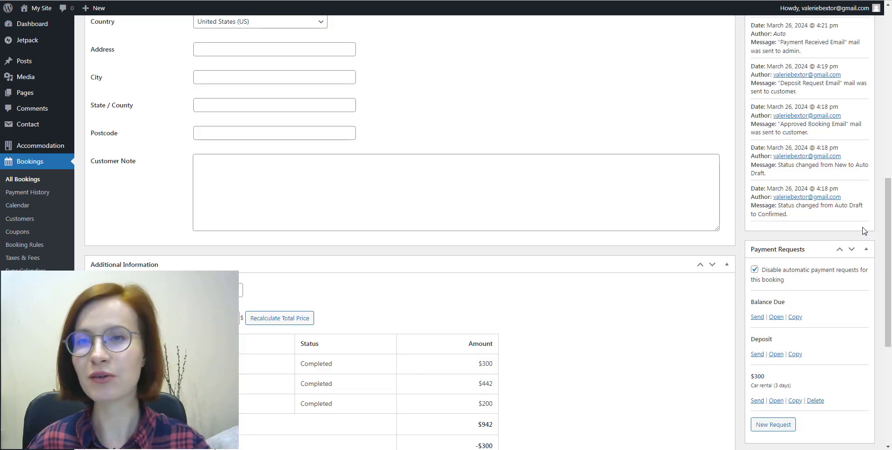
Step: Review the booking's payment request options alongside its payments table and price breakdown
{"action": "scroll", "coordinate": [864, 231], "scroll_direction": "down", "scroll_amount": 1}
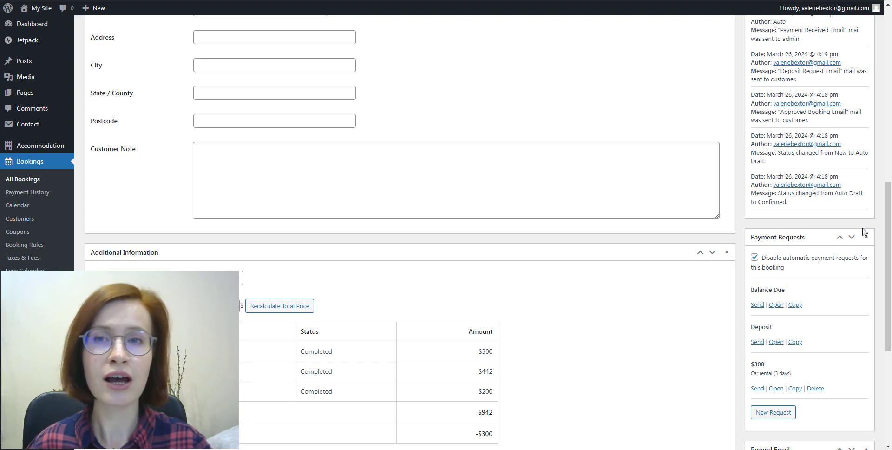
{"action": "scroll", "coordinate": [864, 232], "scroll_direction": "down", "scroll_amount": 1}
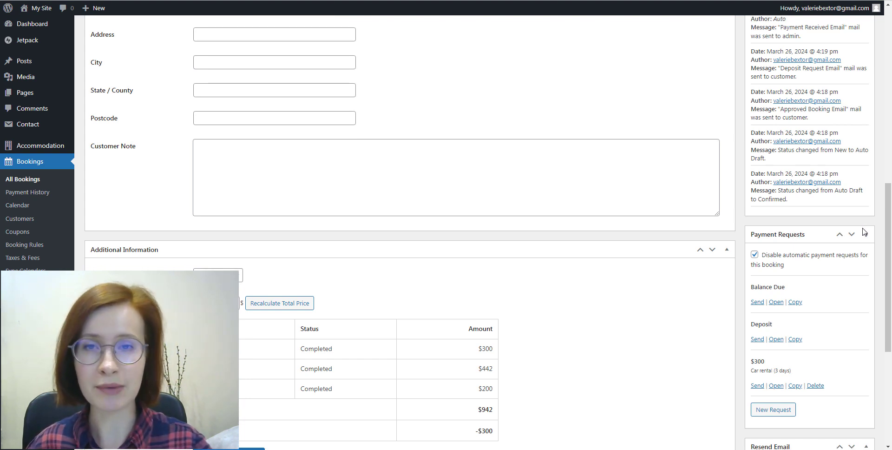
{"action": "scroll", "coordinate": [863, 231], "scroll_direction": "down", "scroll_amount": 2}
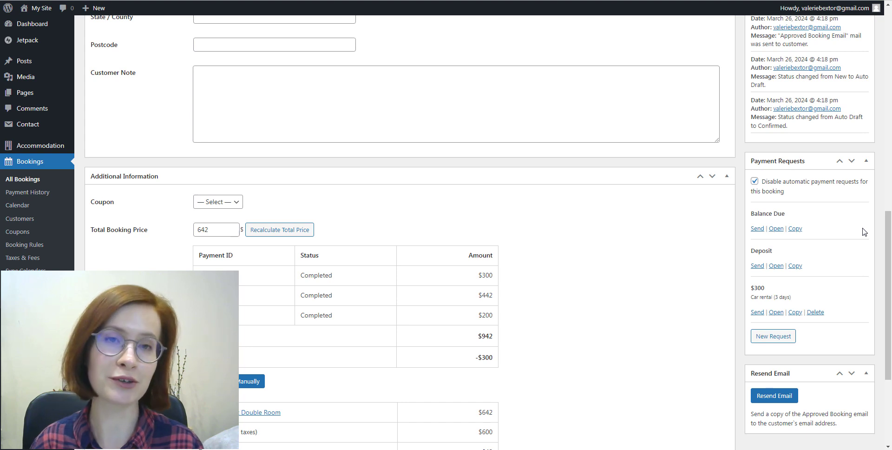
{"action": "scroll", "coordinate": [864, 232], "scroll_direction": "down", "scroll_amount": 1}
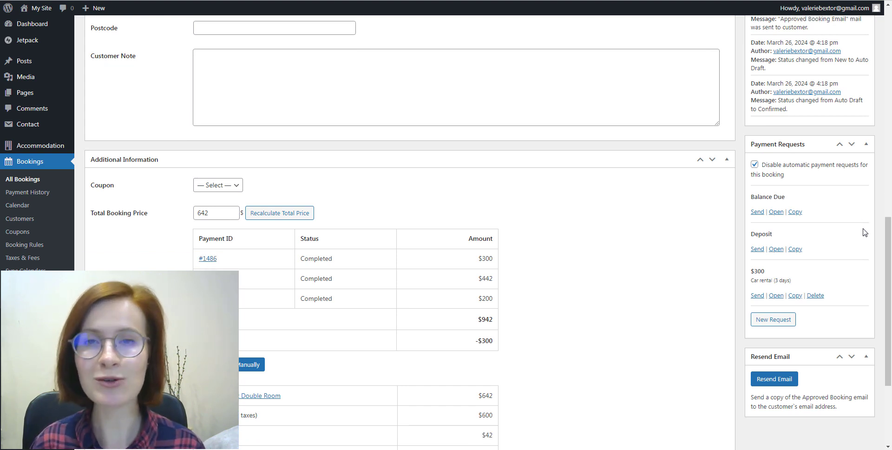
{"action": "scroll", "coordinate": [863, 232], "scroll_direction": "down", "scroll_amount": 1}
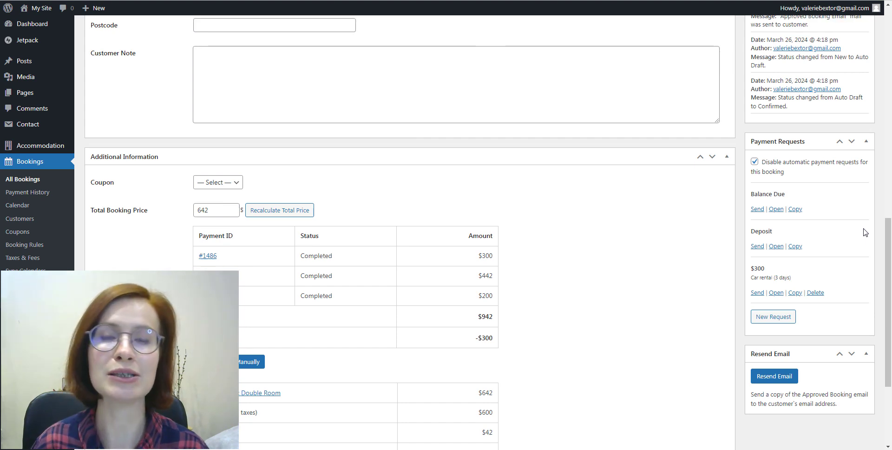
{"action": "scroll", "coordinate": [865, 232], "scroll_direction": "down", "scroll_amount": 3}
{"action": "scroll", "coordinate": [865, 232], "scroll_direction": "down", "scroll_amount": 1}
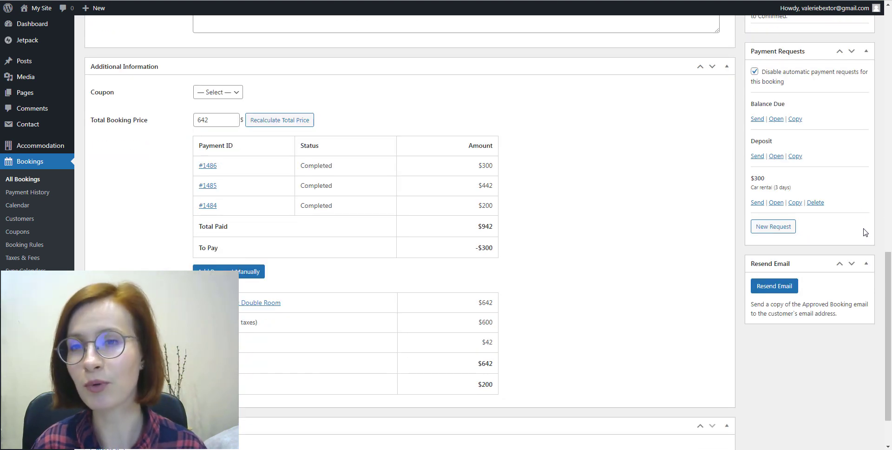